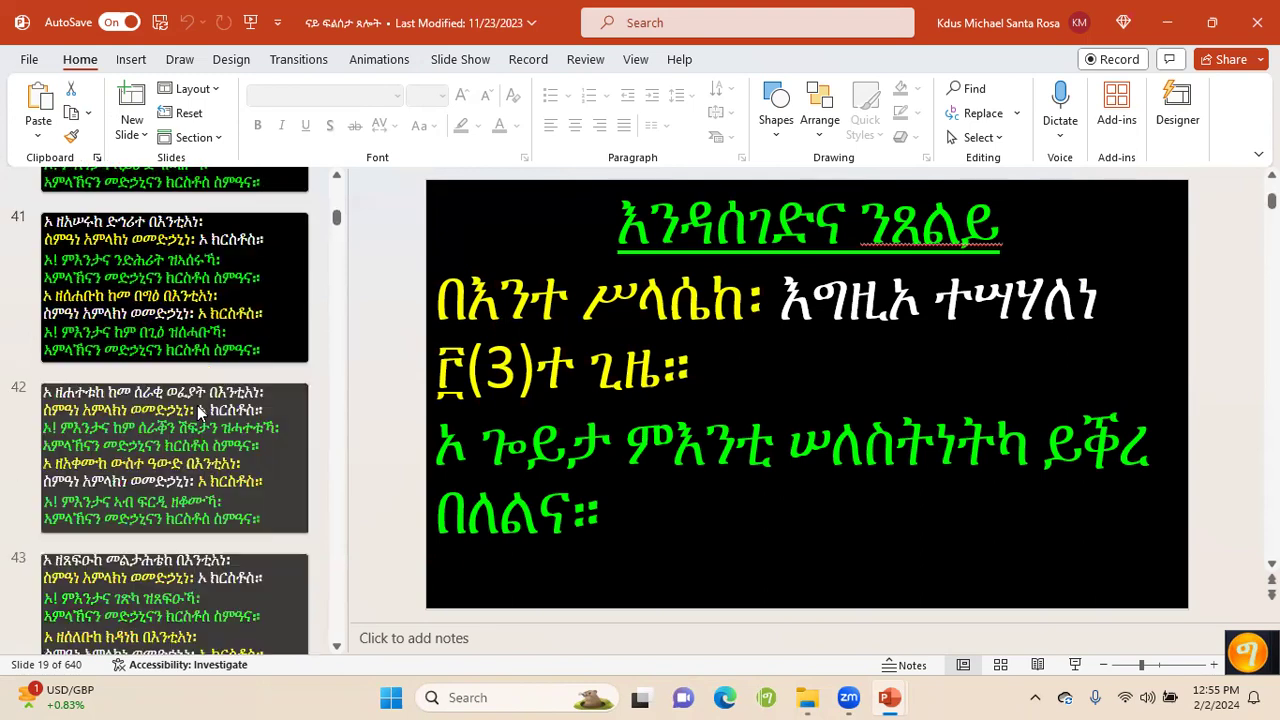
# Browse the slide thumbnails of the ናይ ፍልሰታ ጸሎት presentation from slide 41 to slide 87, displaying slide 66 on the way
pyautogui.scroll(-5, 197, 405)
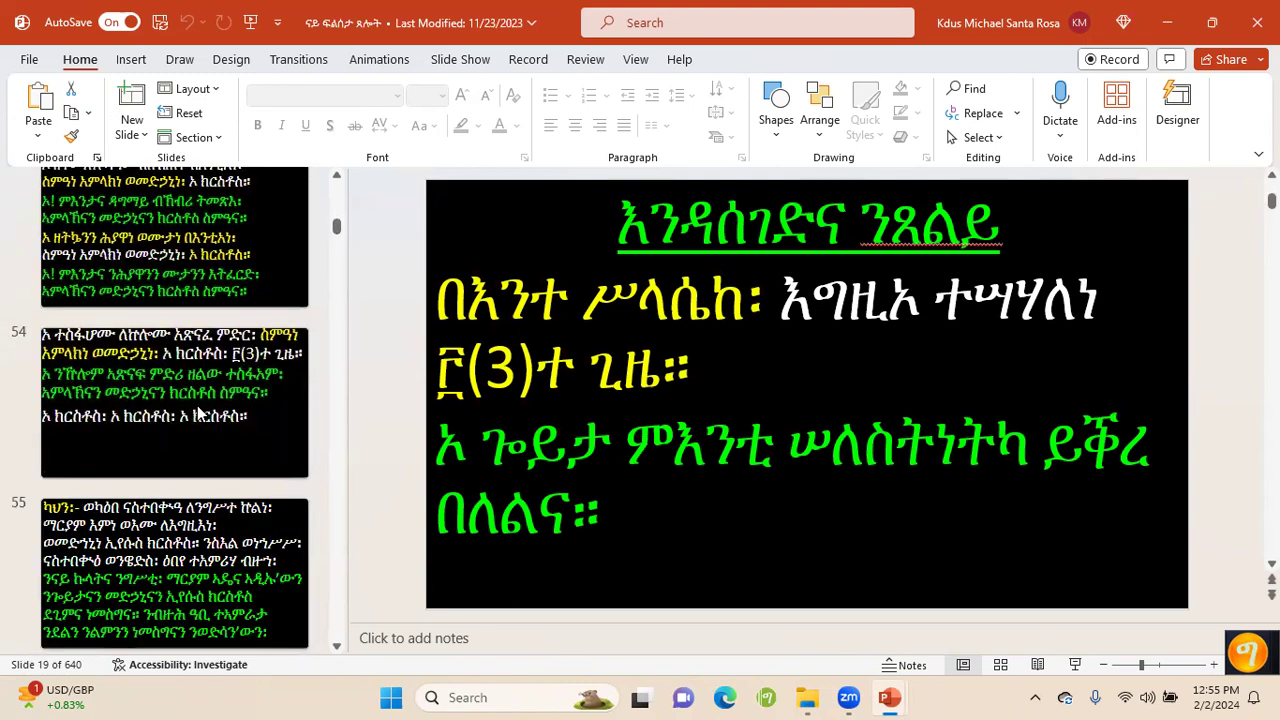
pyautogui.scroll(-11, 197, 405)
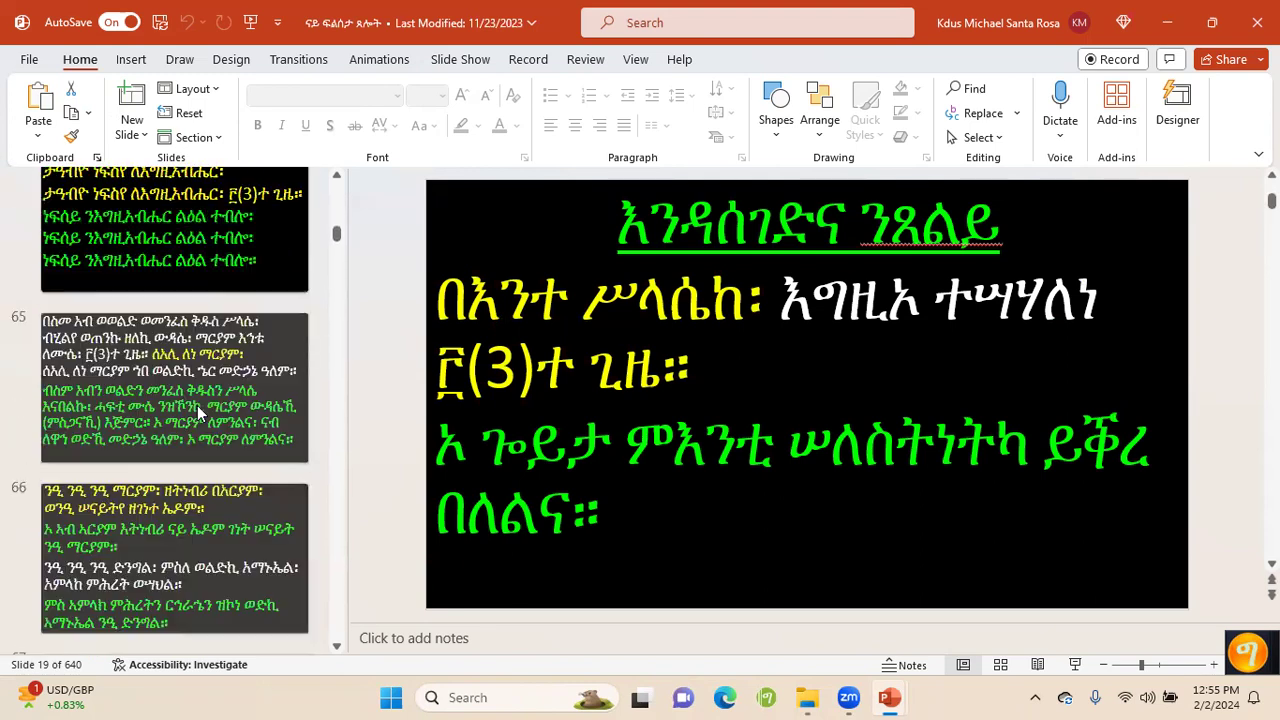
pyautogui.scroll(2, 197, 405)
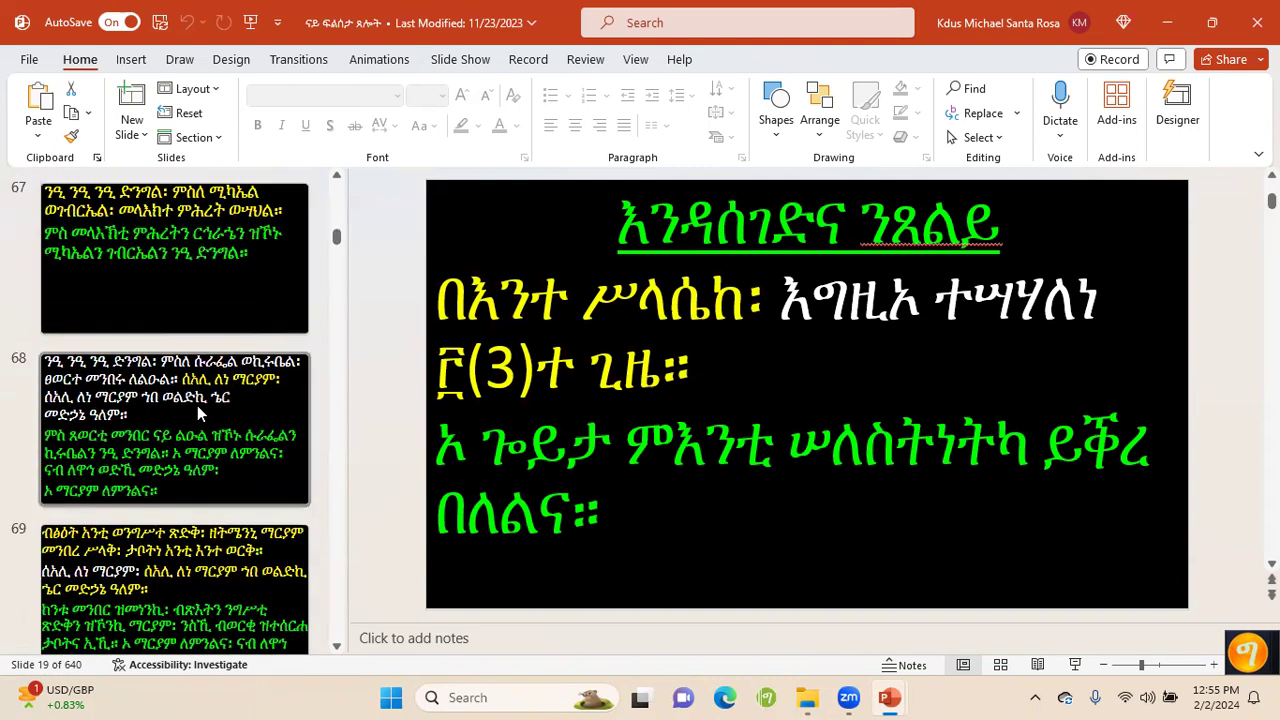
pyautogui.click(152, 322)
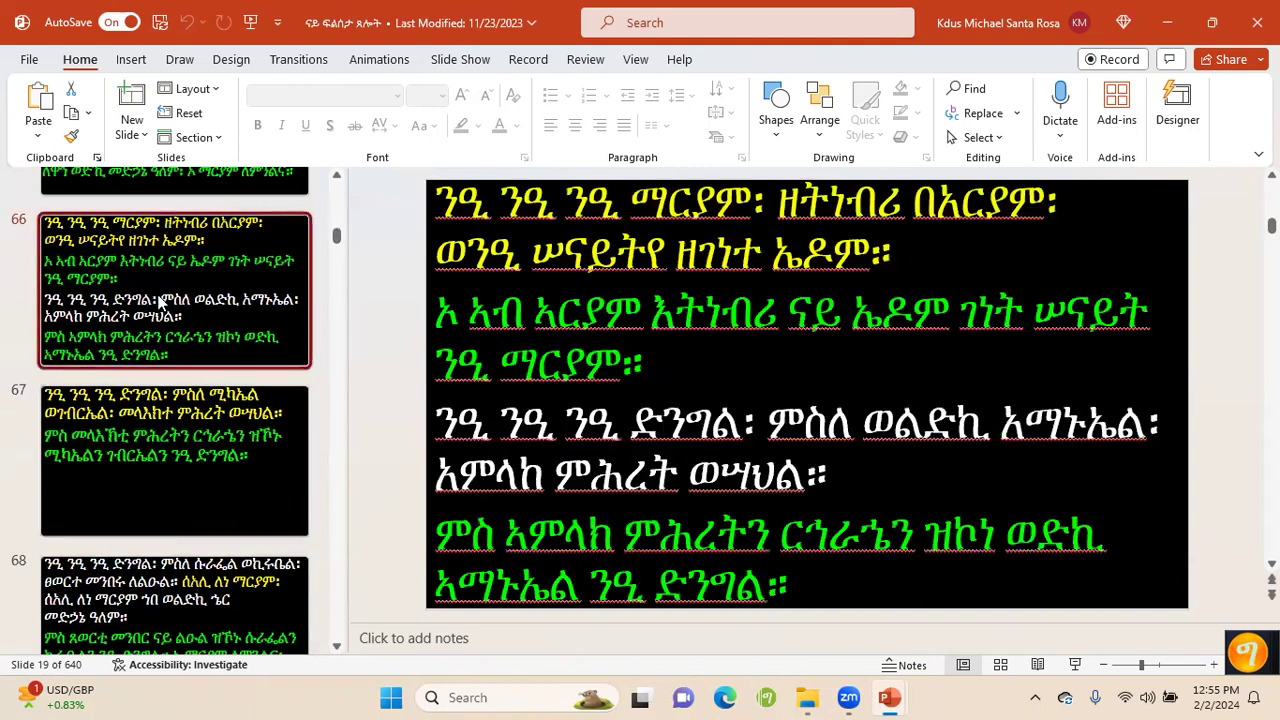
pyautogui.scroll(-18, 205, 305)
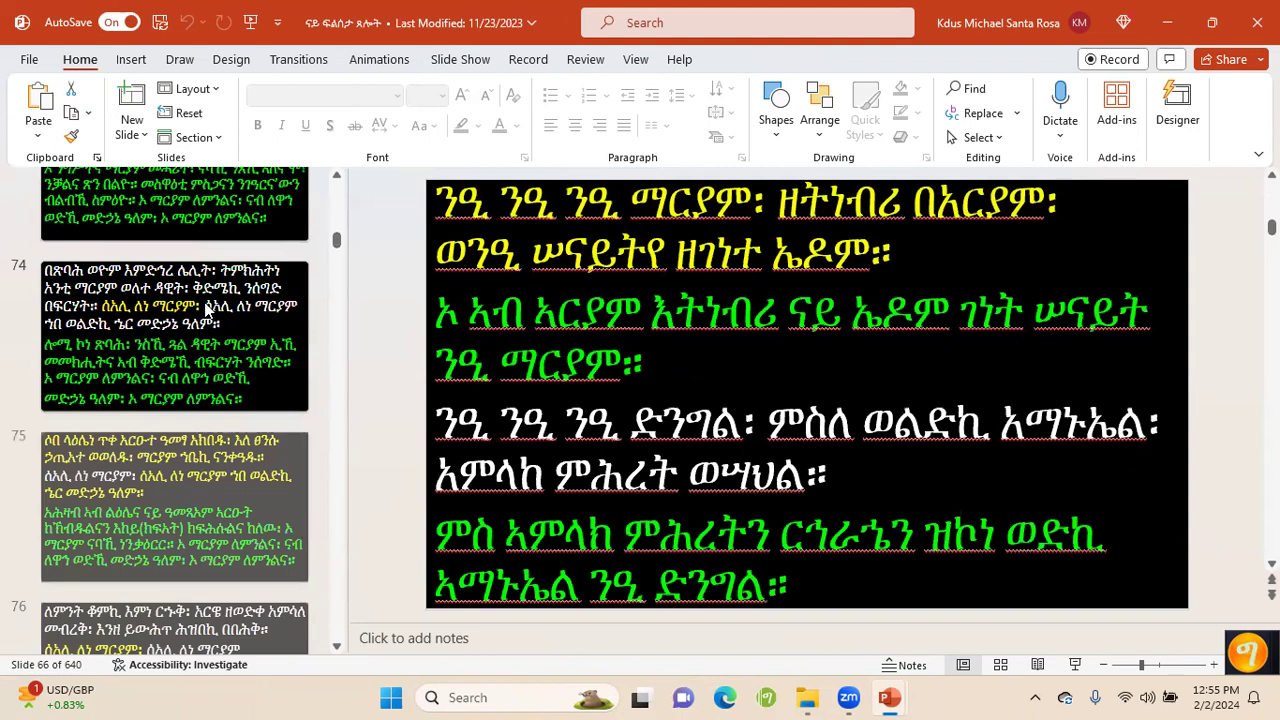
pyautogui.scroll(-1, 207, 310)
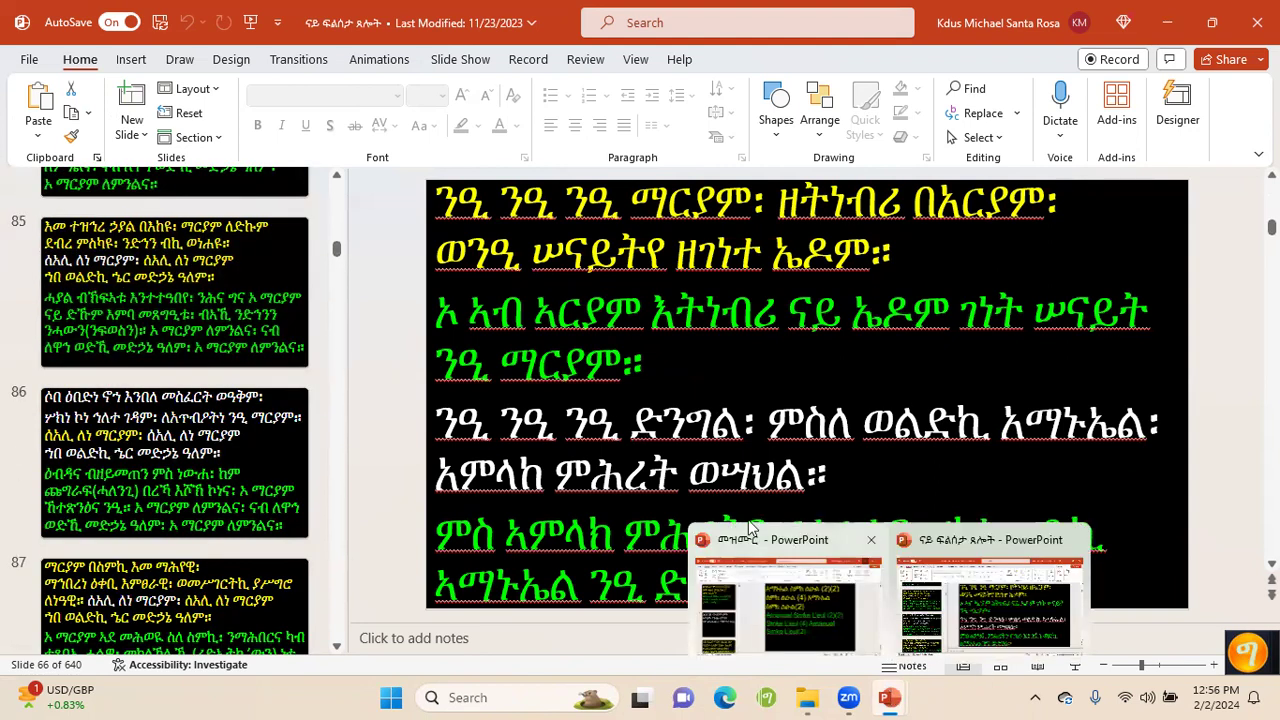
# Close ናይ ፍልሰታ ጸሎት, open the ናይ ፍትሓት ጸሎት presentation from the ጸሎት folder and display slide 2
pyautogui.click(187, 345)
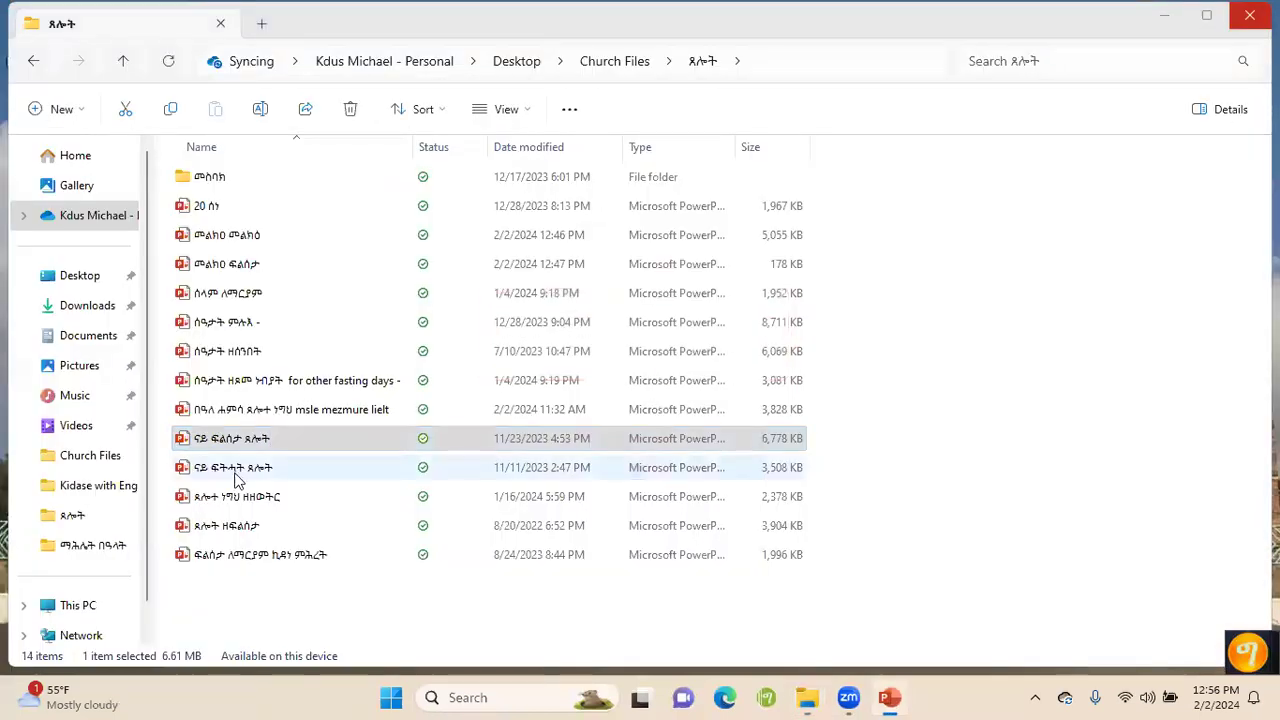
pyautogui.click(236, 470)
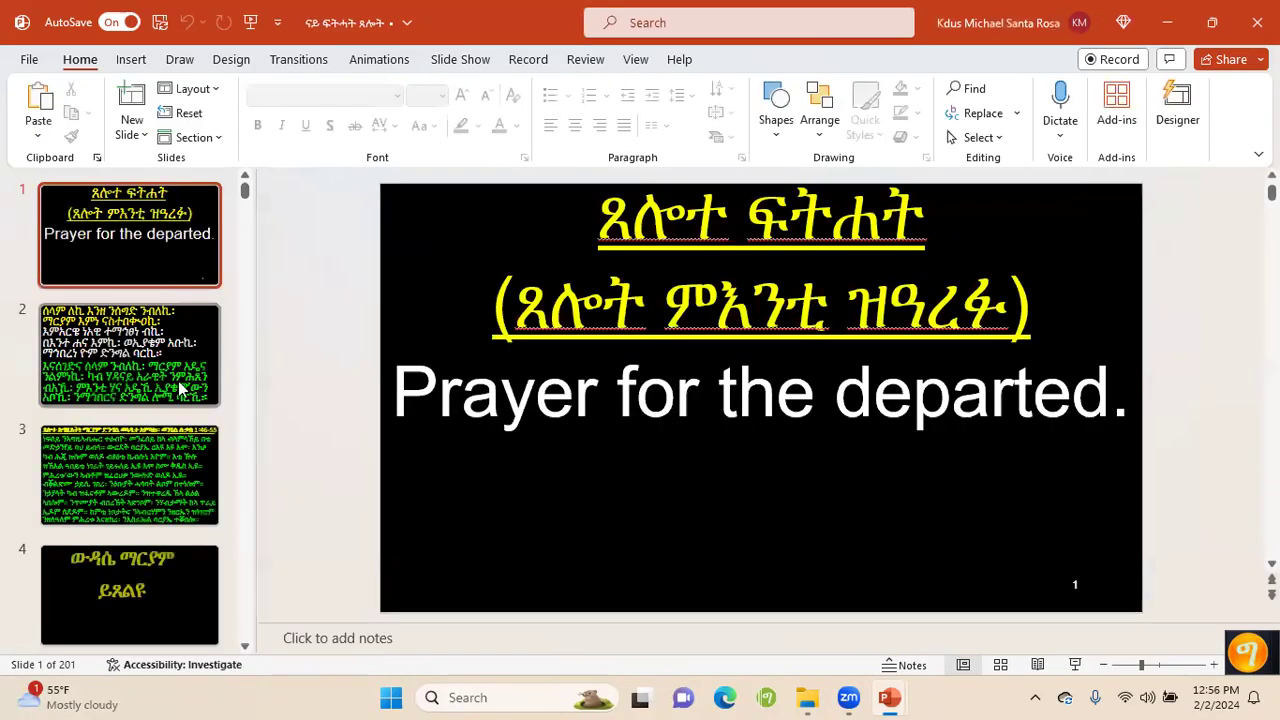
pyautogui.click(180, 388)
# Look through the prayer-for-the-departed slides from the beginning up to the Misbak slides around slide 116
pyautogui.scroll(-2, 130, 355)
pyautogui.scroll(-17, 130, 355)
pyautogui.scroll(-10, 130, 355)
pyautogui.scroll(-13, 130, 355)
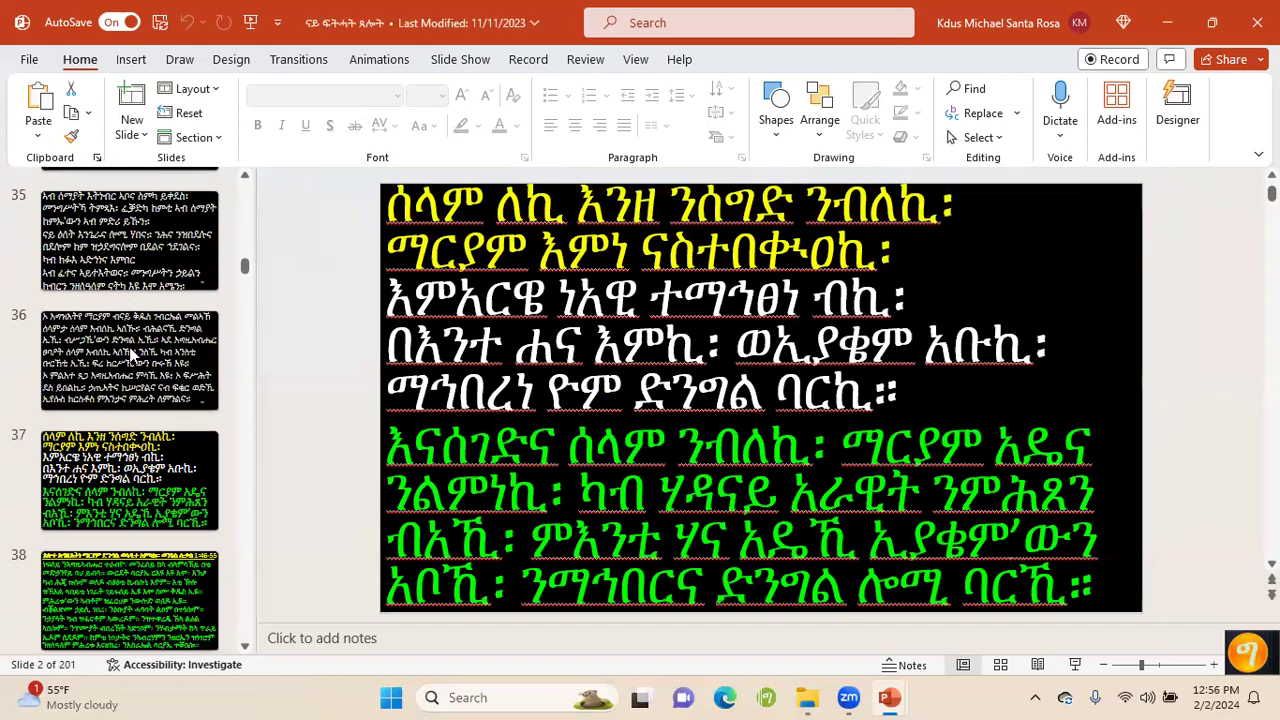
pyautogui.scroll(3, 130, 355)
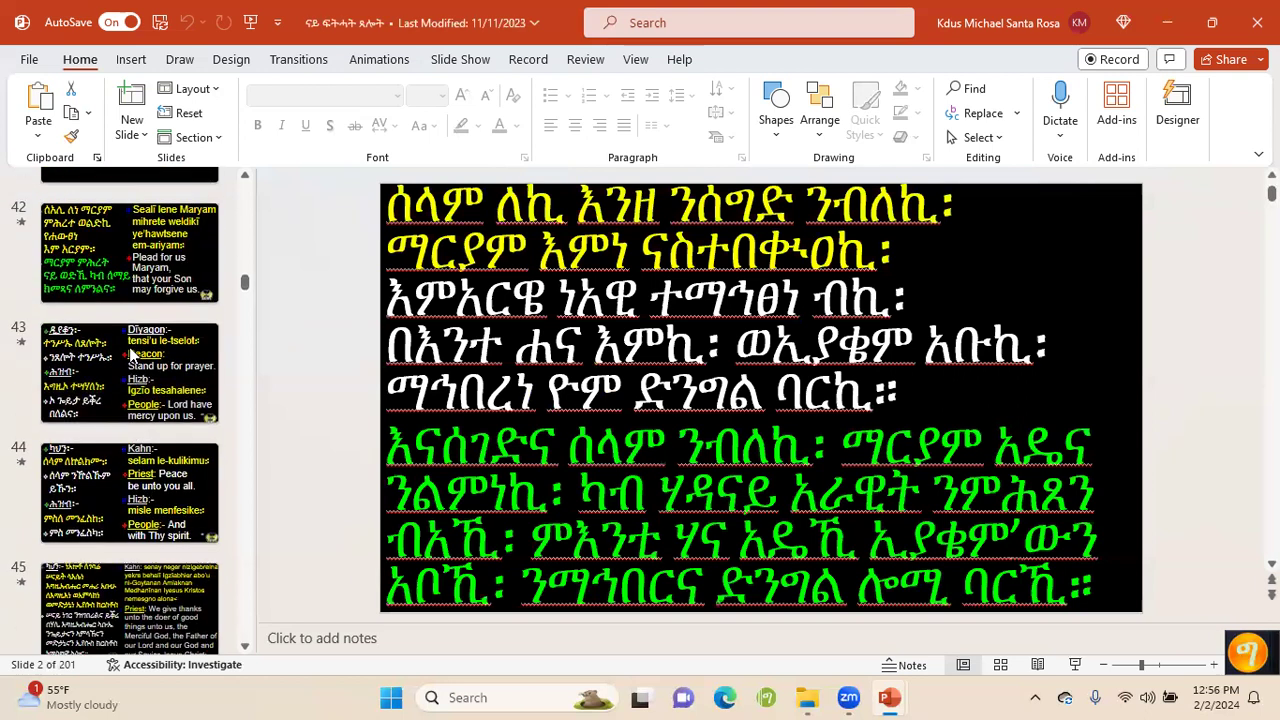
pyautogui.scroll(1, 131, 353)
pyautogui.scroll(-6, 131, 353)
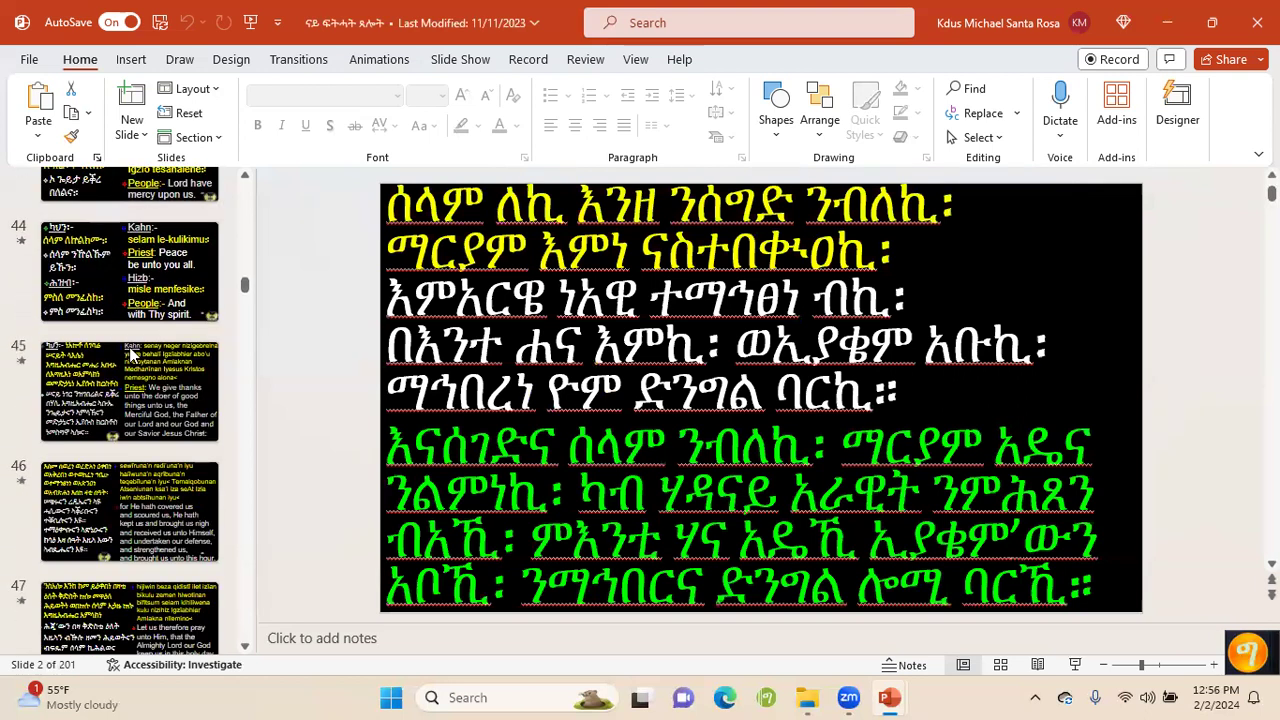
pyautogui.scroll(-4, 129, 347)
pyautogui.scroll(2, 129, 345)
pyautogui.scroll(-5, 130, 354)
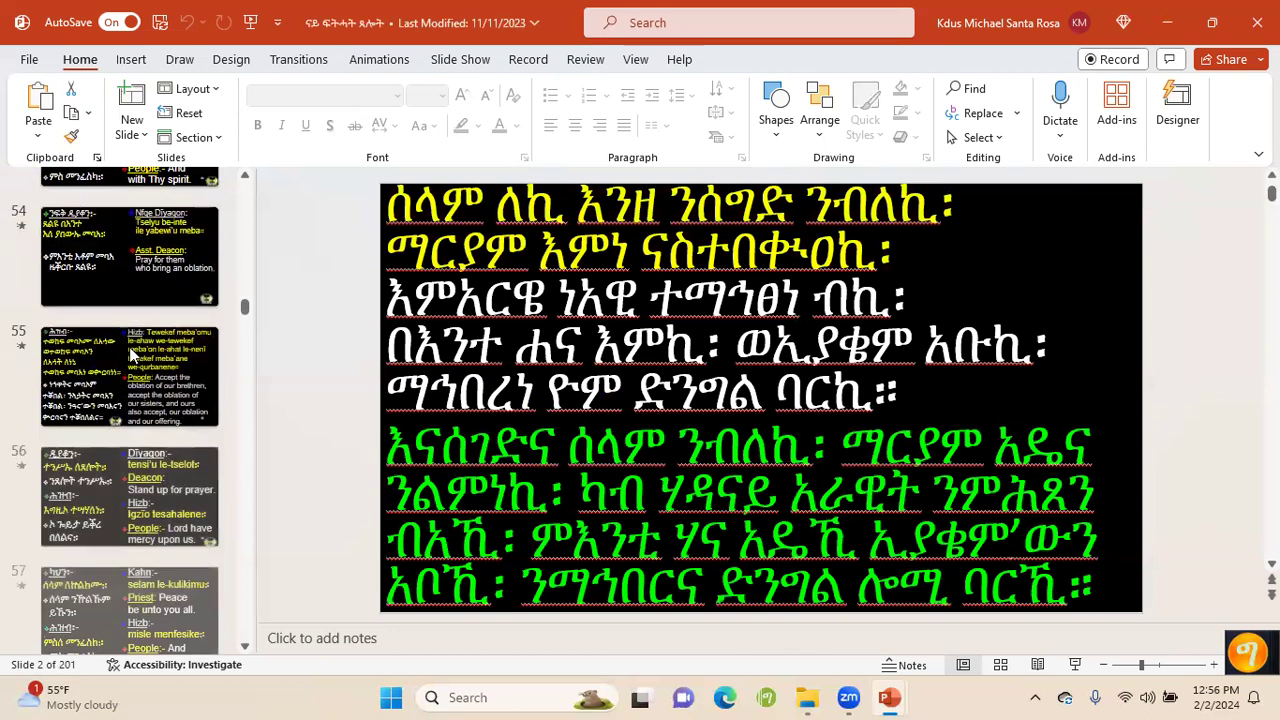
pyautogui.scroll(-4, 129, 347)
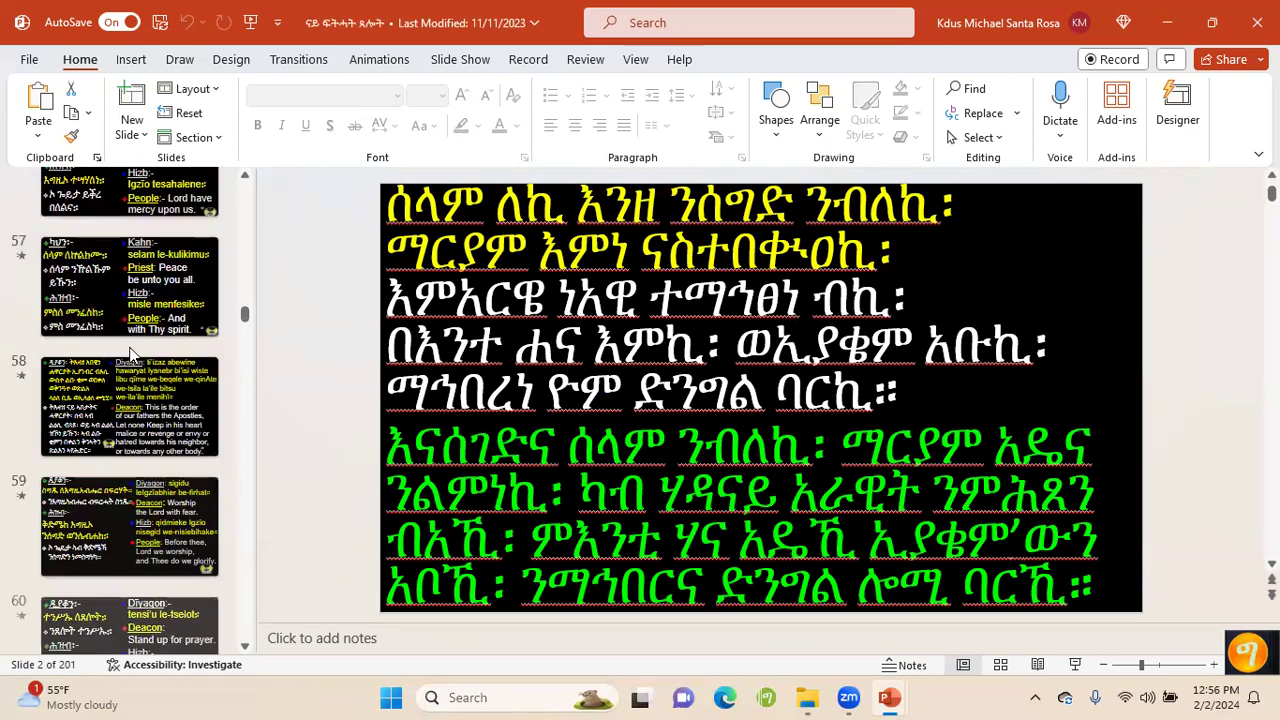
pyautogui.scroll(-4, 130, 354)
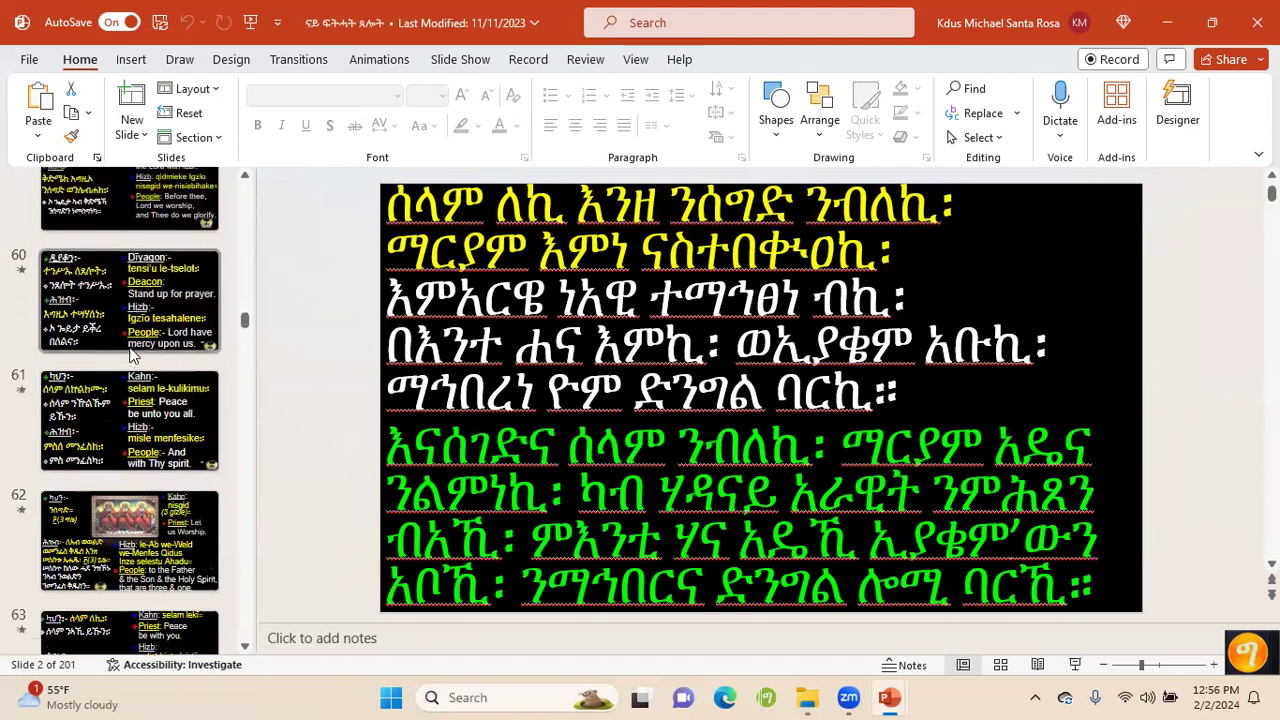
pyautogui.scroll(-12, 130, 354)
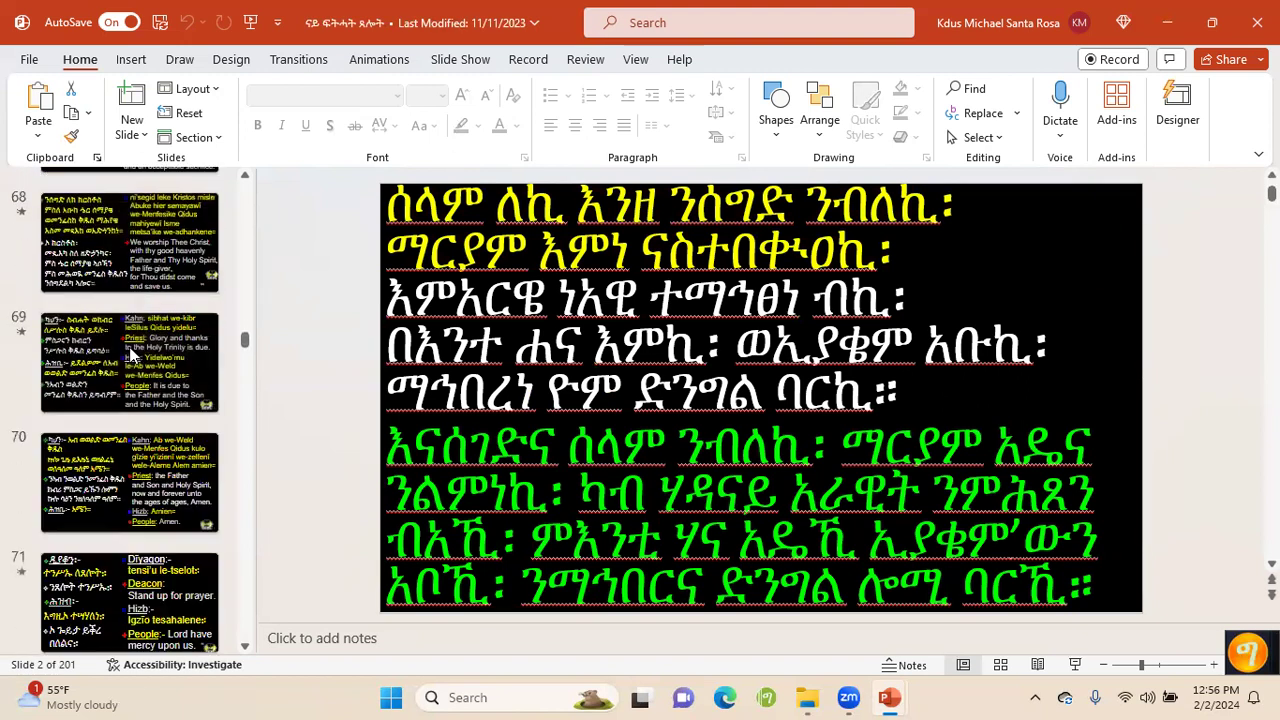
pyautogui.scroll(-15, 130, 354)
pyautogui.scroll(-12, 130, 354)
pyautogui.scroll(-14, 130, 354)
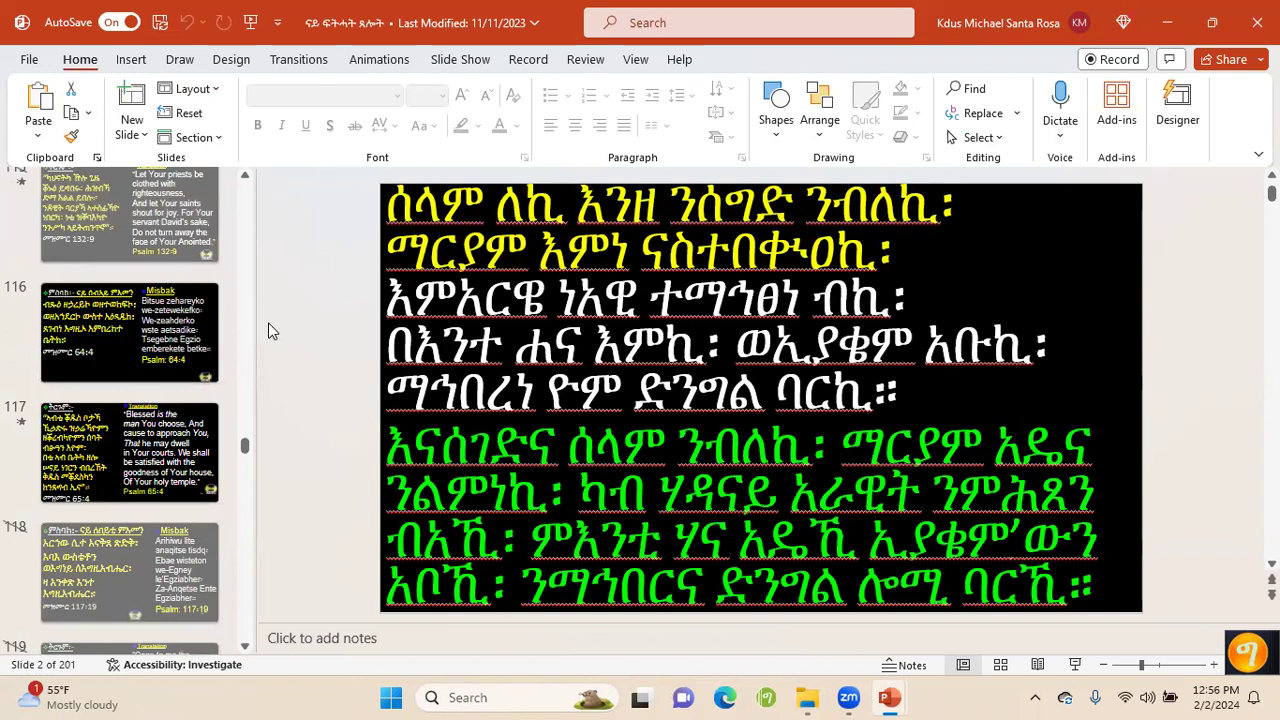
# Enlarge the slide thumbnails and review the slides from 90 through 121
pyautogui.moveTo(254, 317); pyautogui.dragTo(322, 317)
pyautogui.scroll(20, 141, 357)
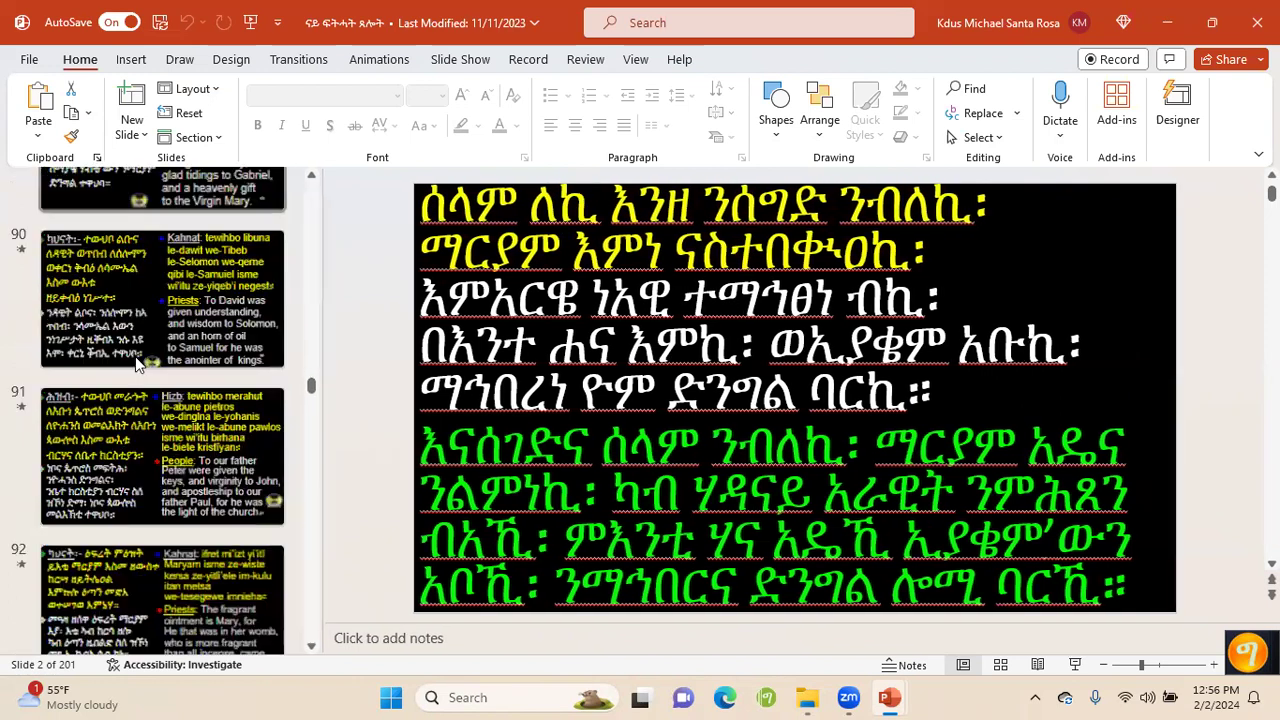
pyautogui.scroll(-17, 143, 366)
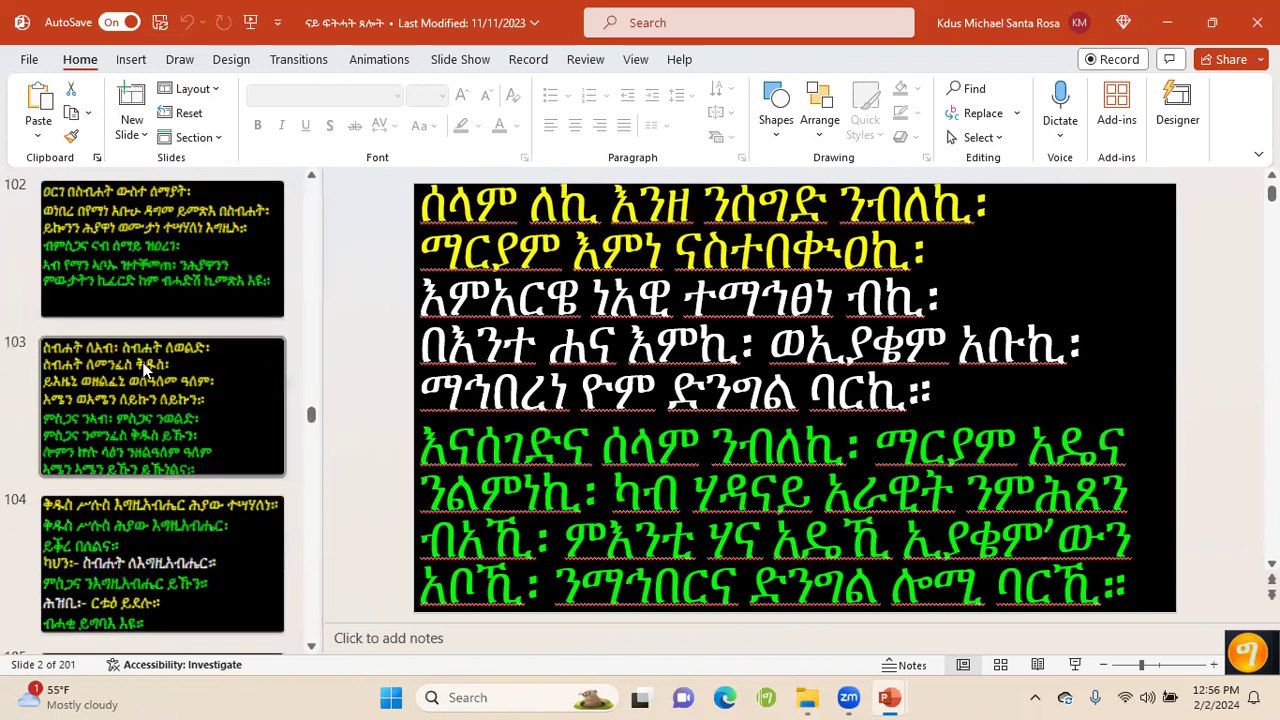
pyautogui.scroll(-8, 143, 368)
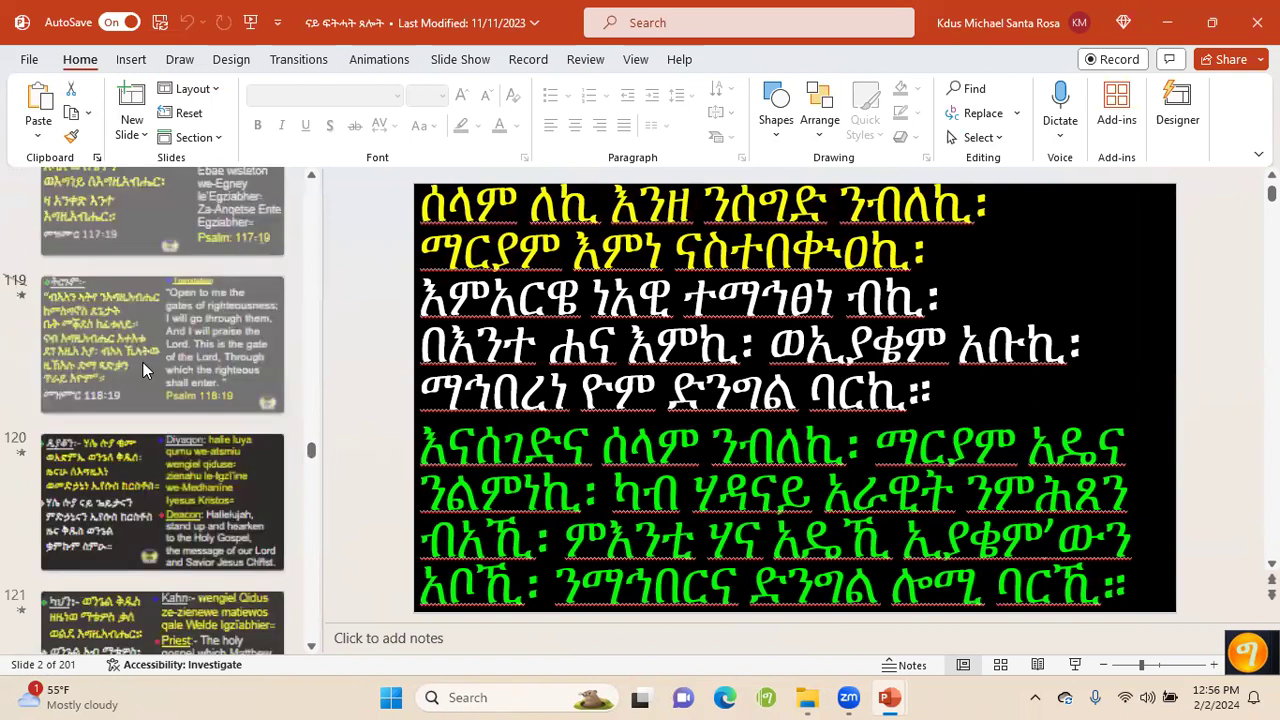
# On slide 114, shift the English Misbak text slightly upward
pyautogui.scroll(5, 143, 368)
pyautogui.click(99, 429)
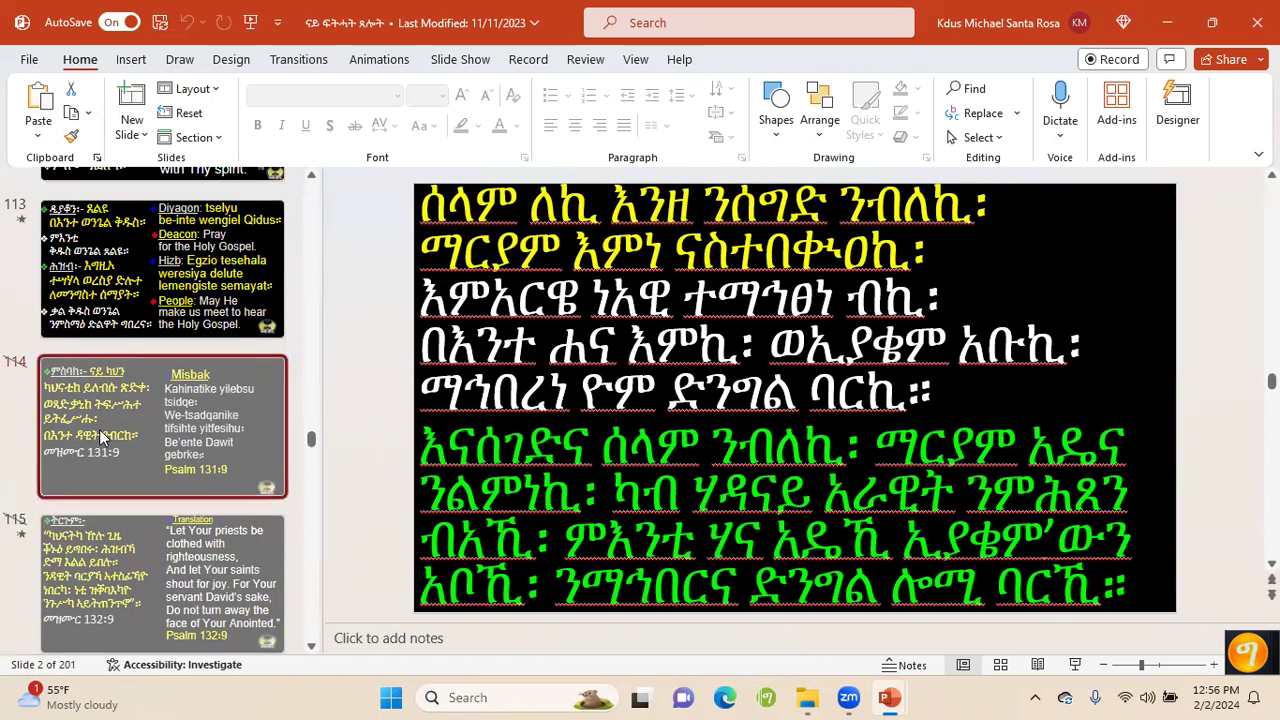
pyautogui.click(940, 318)
pyautogui.moveTo(973, 190); pyautogui.dragTo(973, 178)
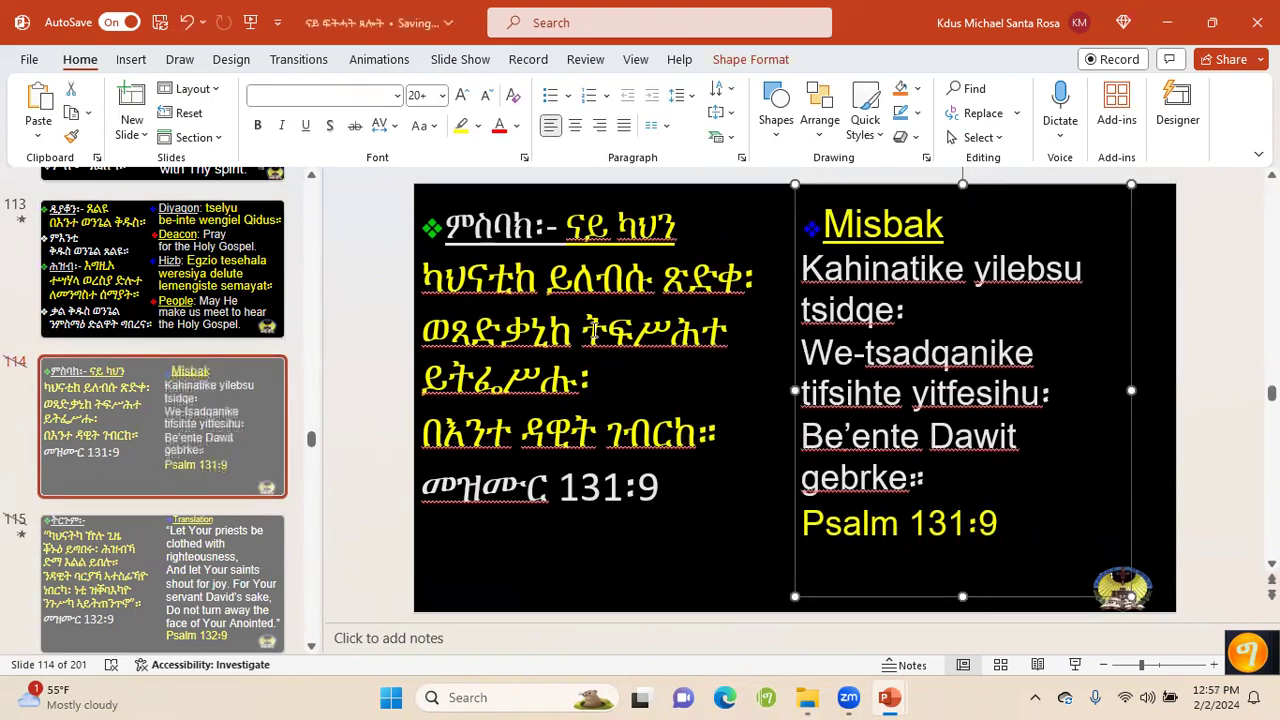
# Check the hidden or shown setting of the Misbak slides from 114 to 119 for the slide show
pyautogui.click(106, 450)
pyautogui.scroll(-2, 106, 450)
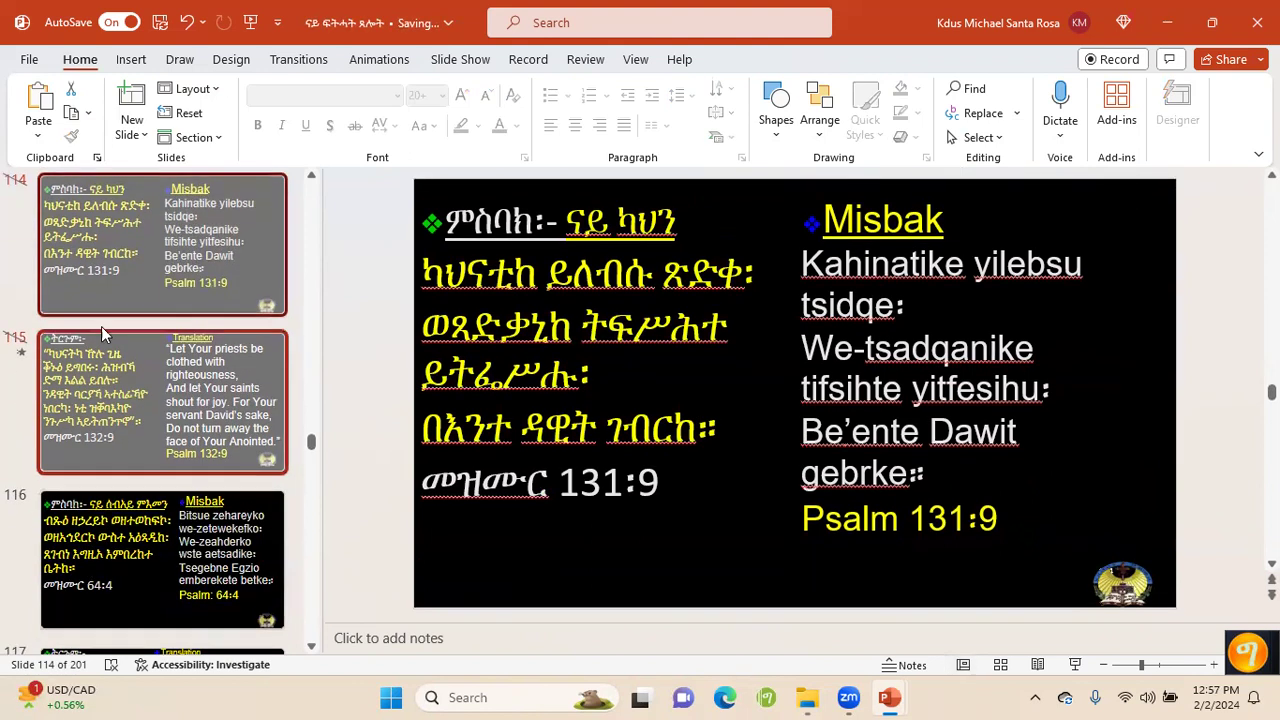
pyautogui.click(460, 60)
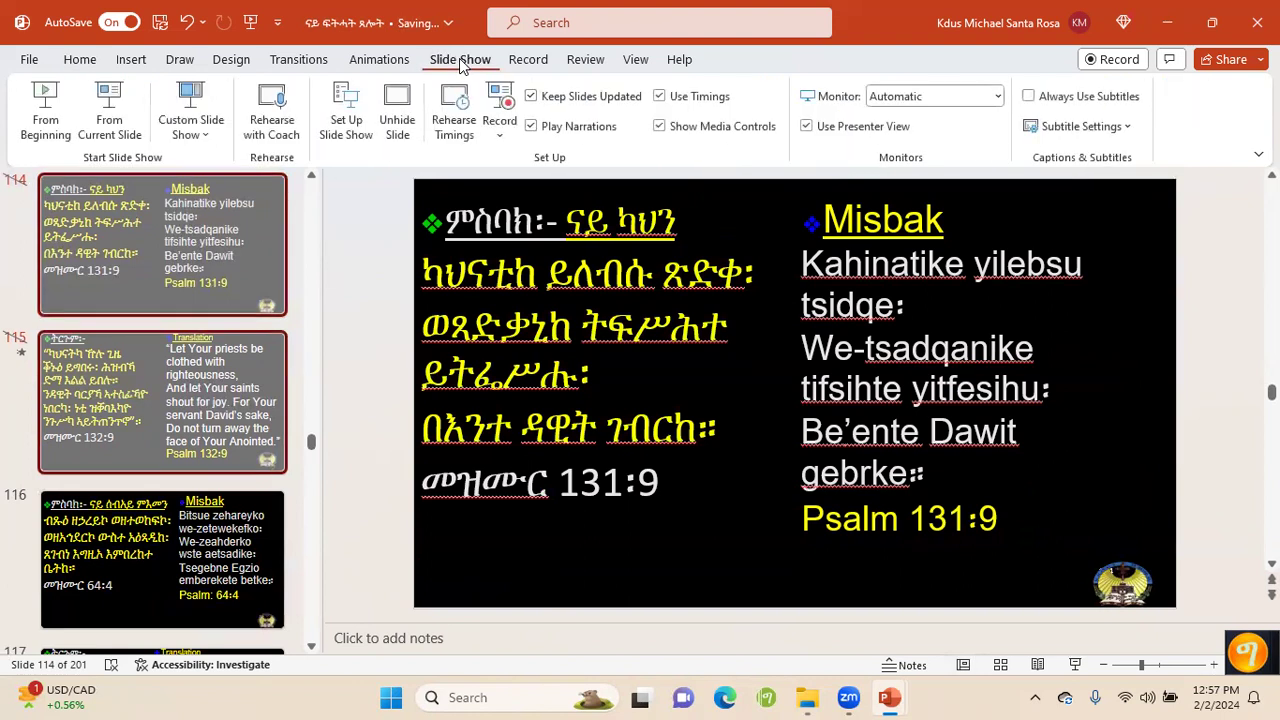
pyautogui.click(107, 568)
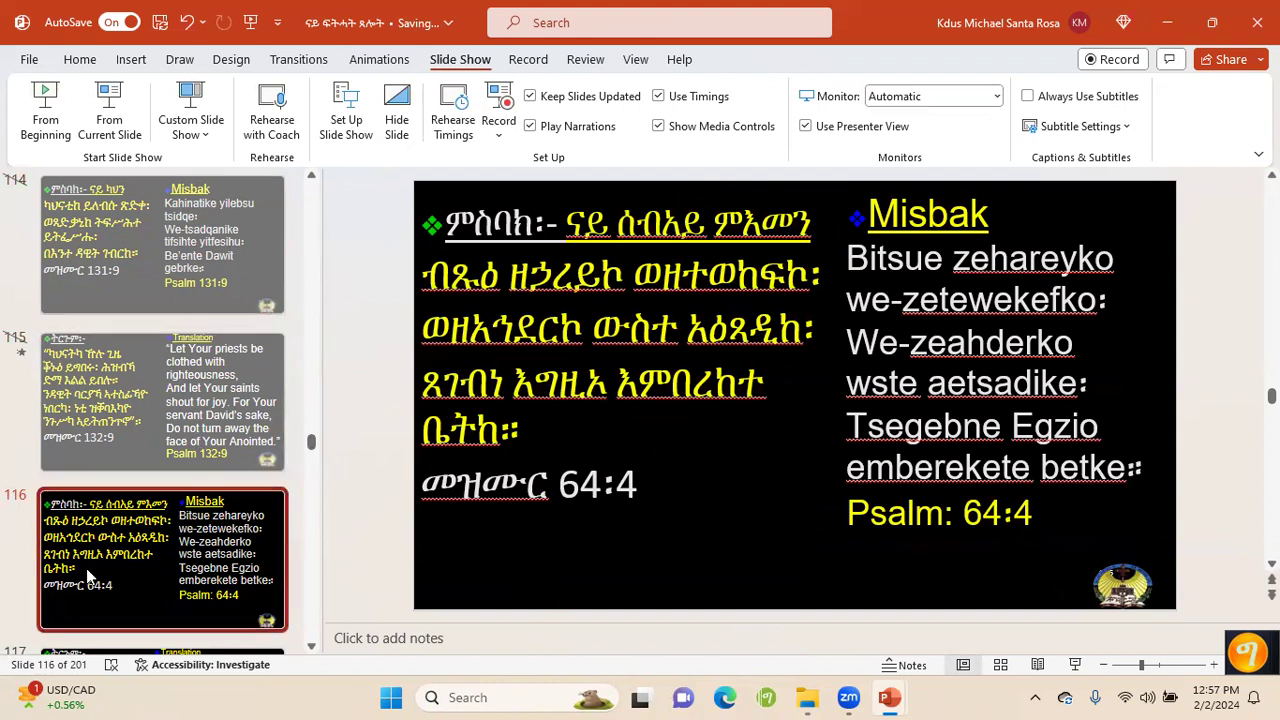
pyautogui.scroll(-3, 86, 568)
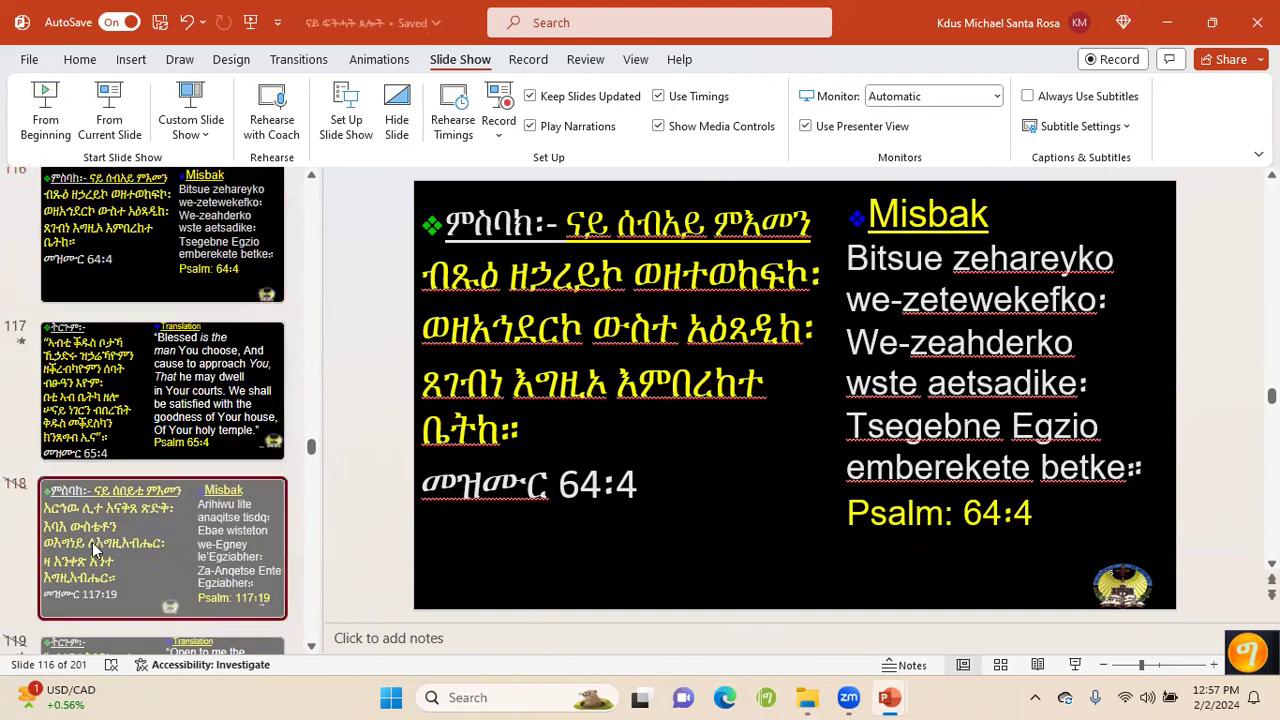
pyautogui.click(92, 542)
pyautogui.scroll(-2, 92, 542)
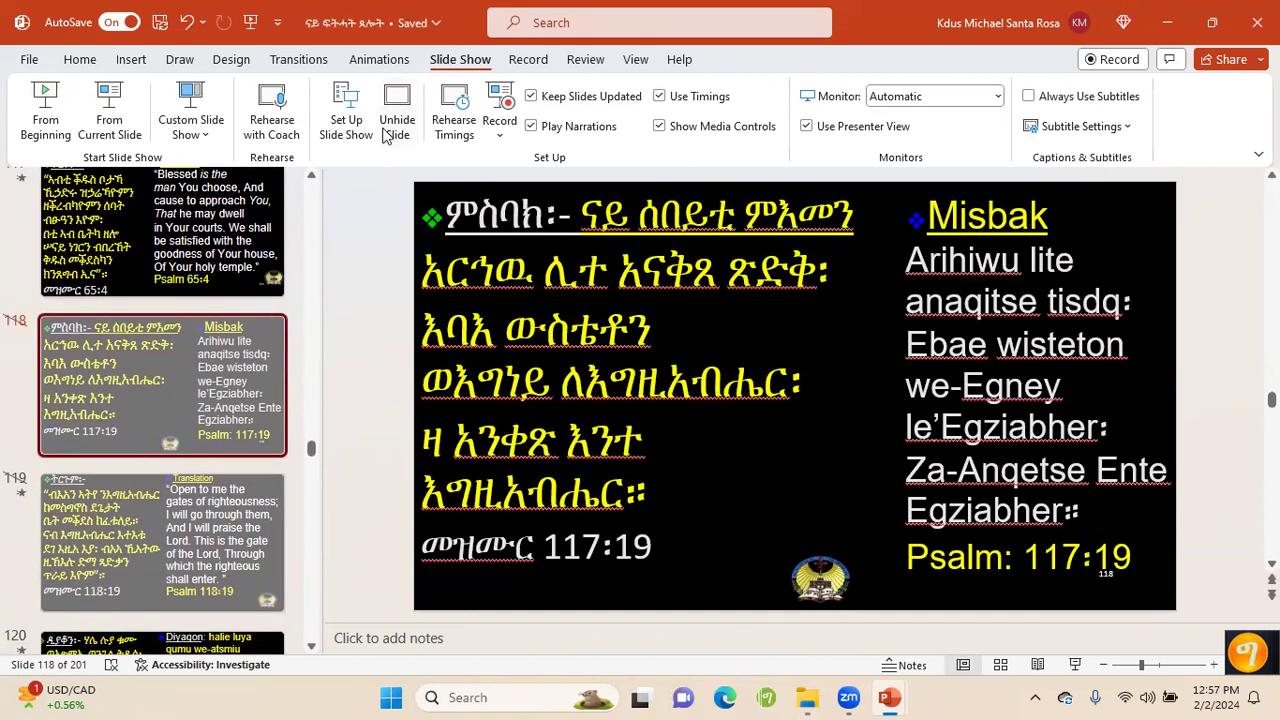
# Close ናይ ፍትሓት ጸሎት, open the ጸሎተ ነግህ ዘዘወትር presentation from the folder and view slide 2
pyautogui.click(1257, 22)
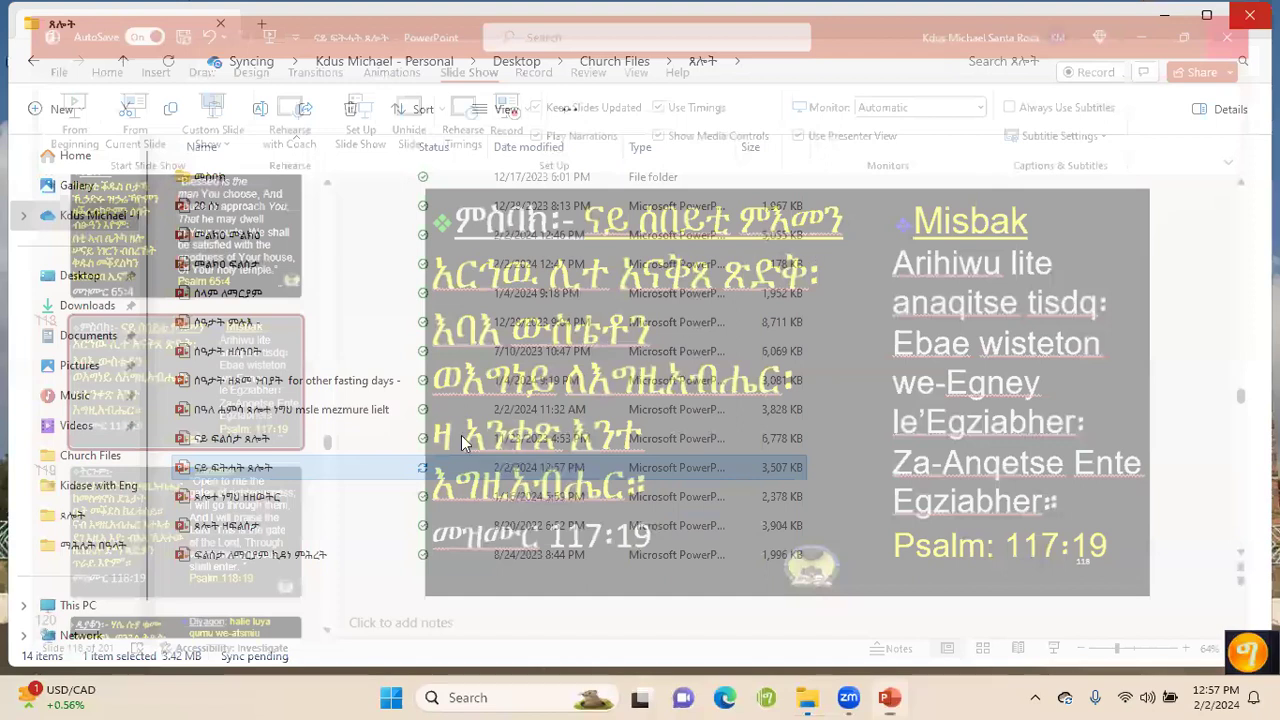
pyautogui.doubleClick(252, 500)
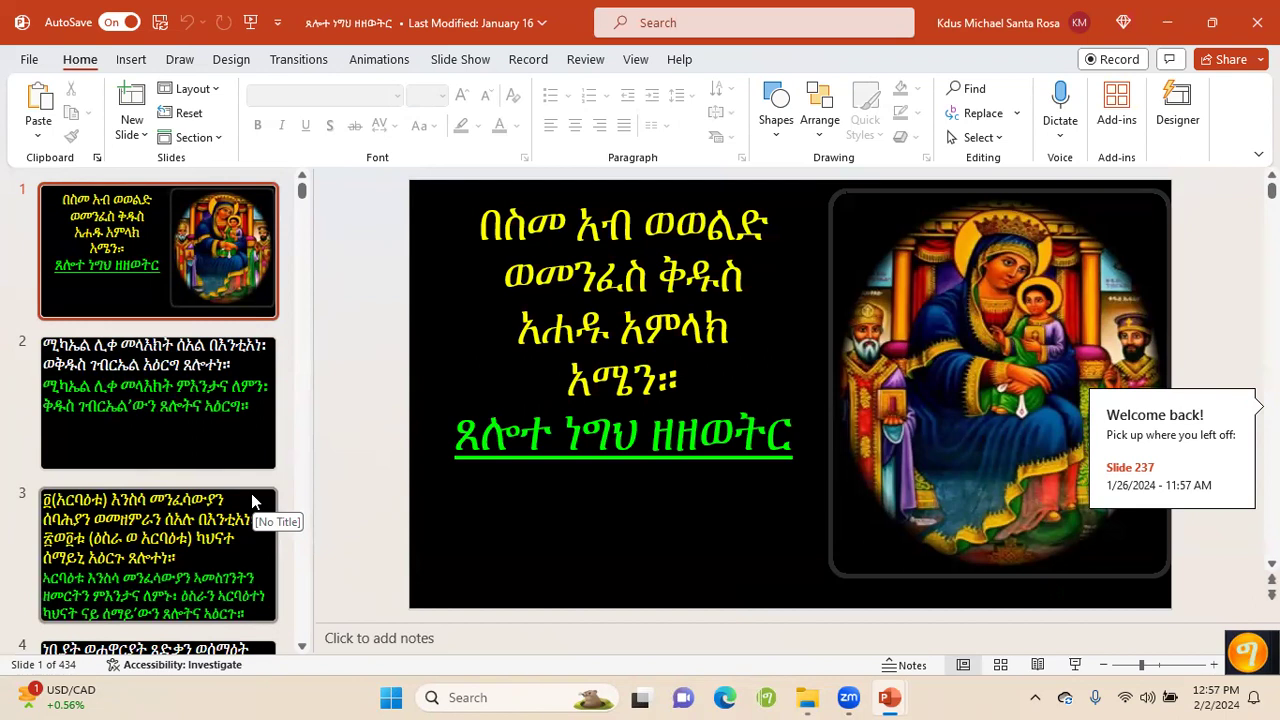
pyautogui.click(126, 396)
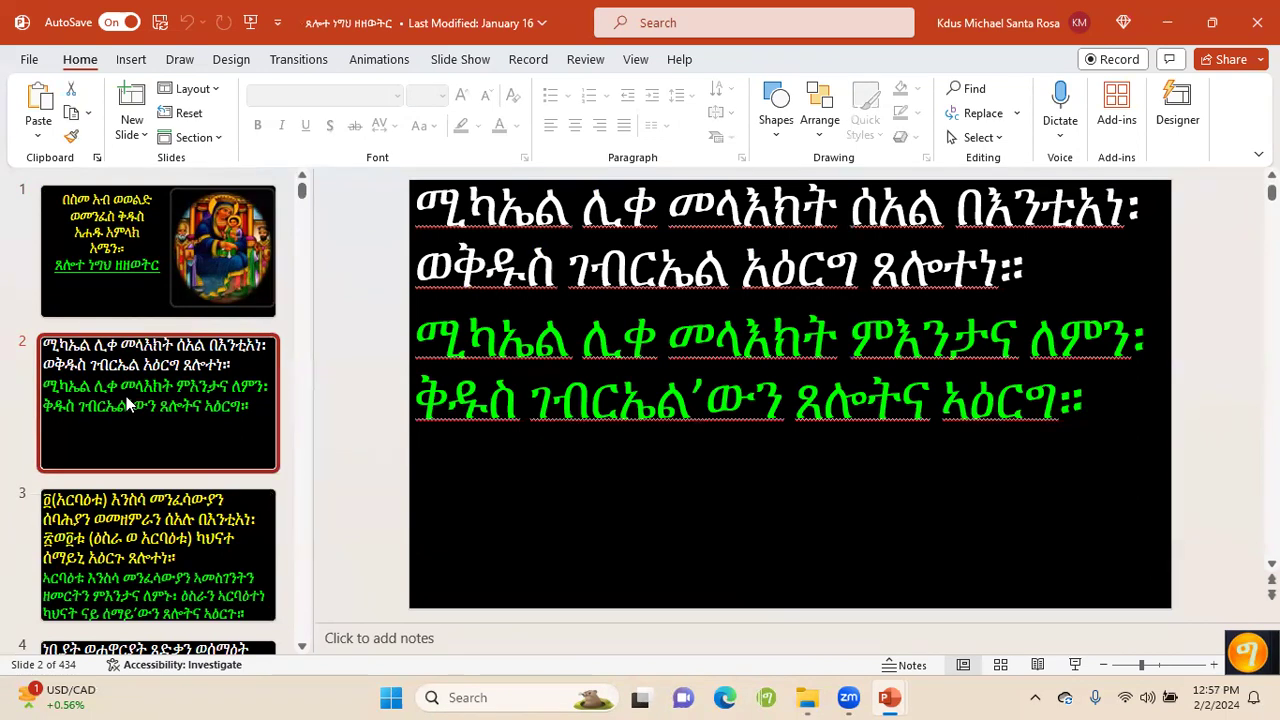
# Close ጸሎተ ነግህ ዘዘወትር, open the ጸሎት ዘፍልሰታ presentation and display slides 2 and 3
pyautogui.click(1257, 22)
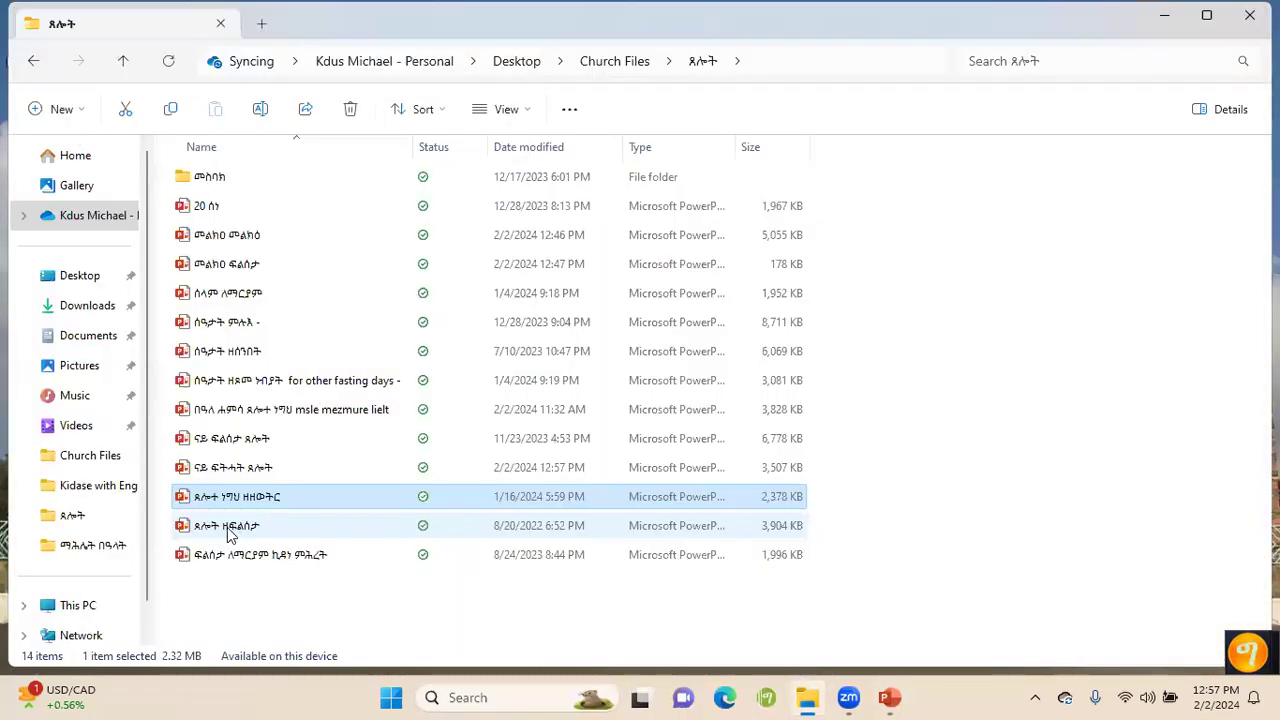
pyautogui.click(228, 530)
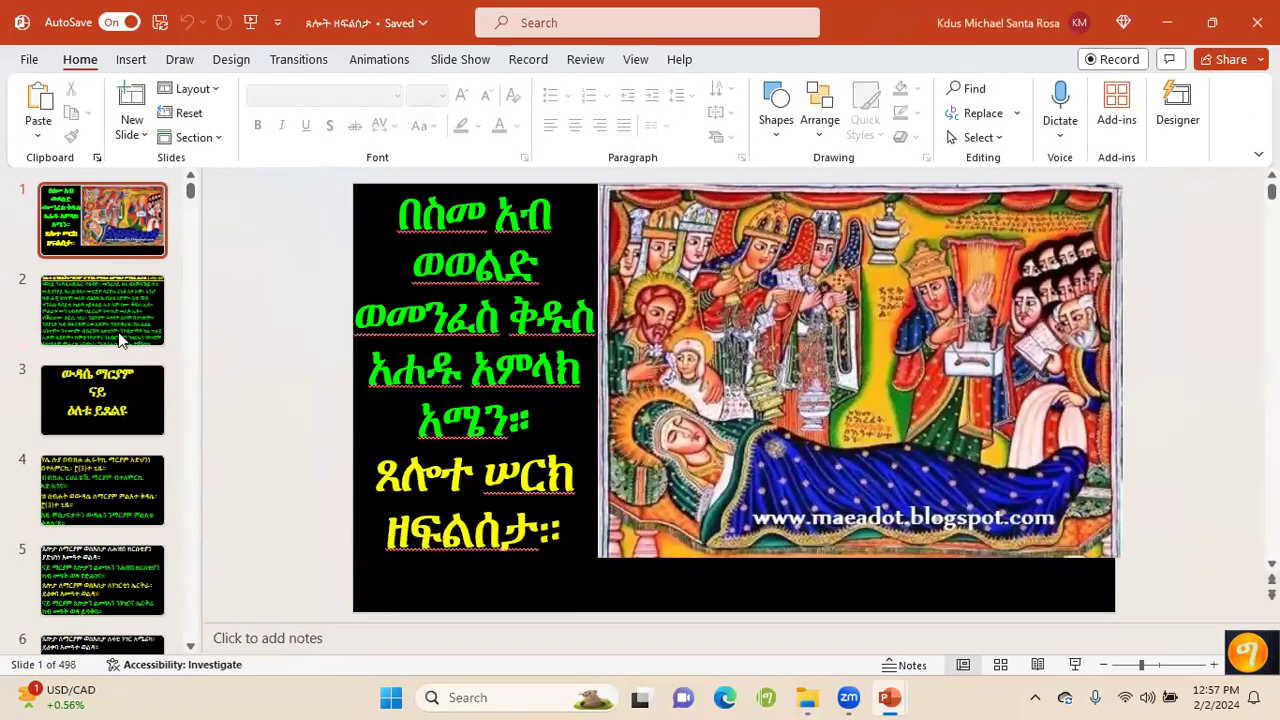
pyautogui.click(118, 340)
pyautogui.click(116, 405)
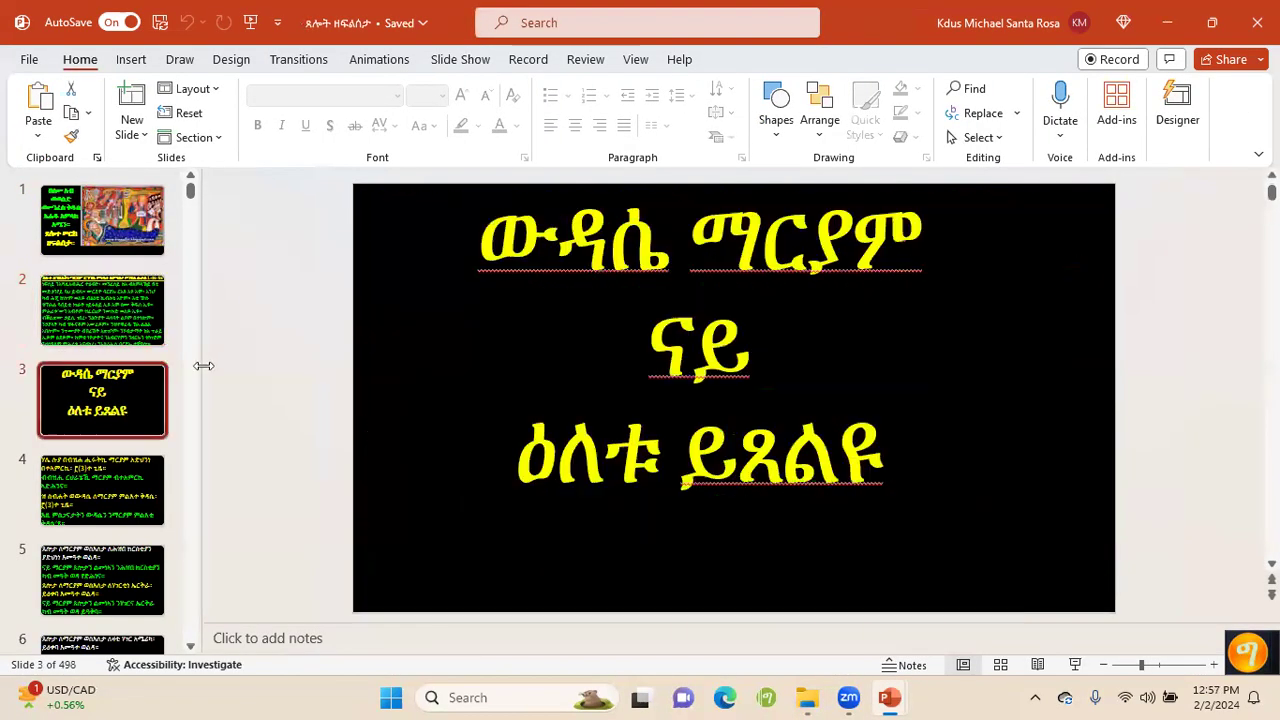
# Display slide 4, enlarge the slide thumbnails and look over the slides that follow it
pyautogui.scroll(-5, 197, 343)
pyautogui.scroll(5, 116, 345)
pyautogui.click(116, 345)
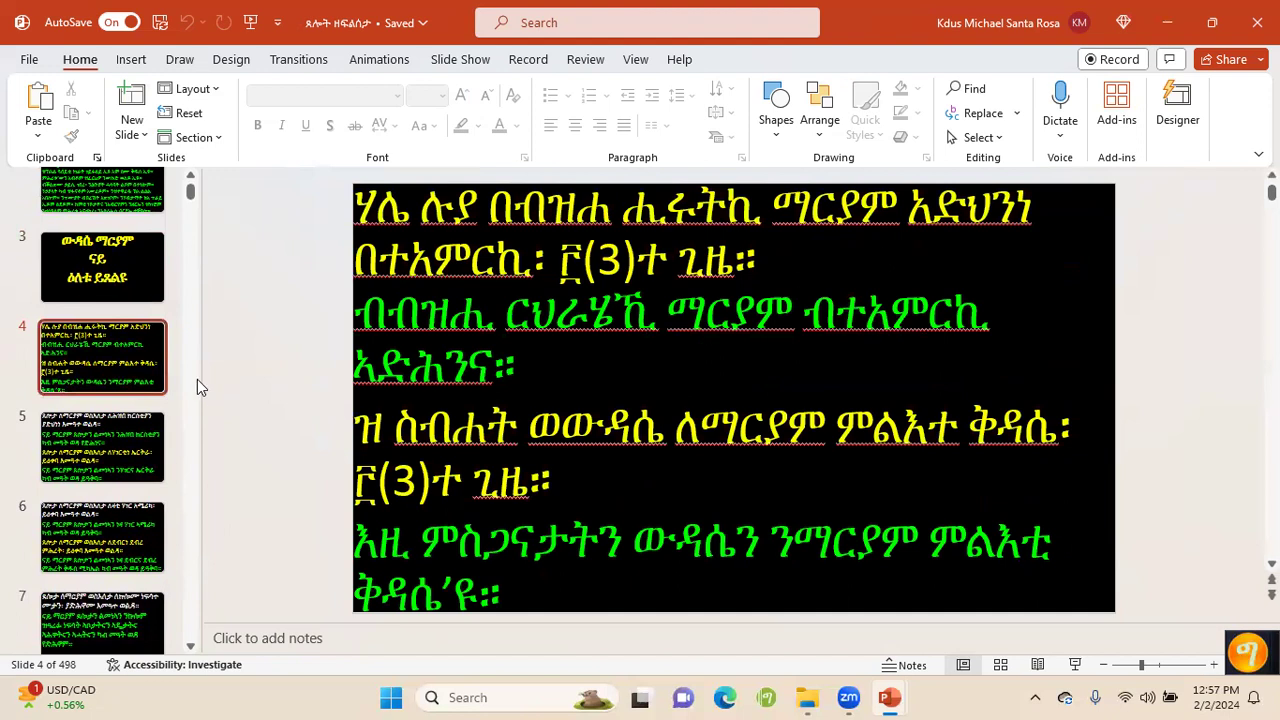
pyautogui.moveTo(202, 373); pyautogui.dragTo(250, 379)
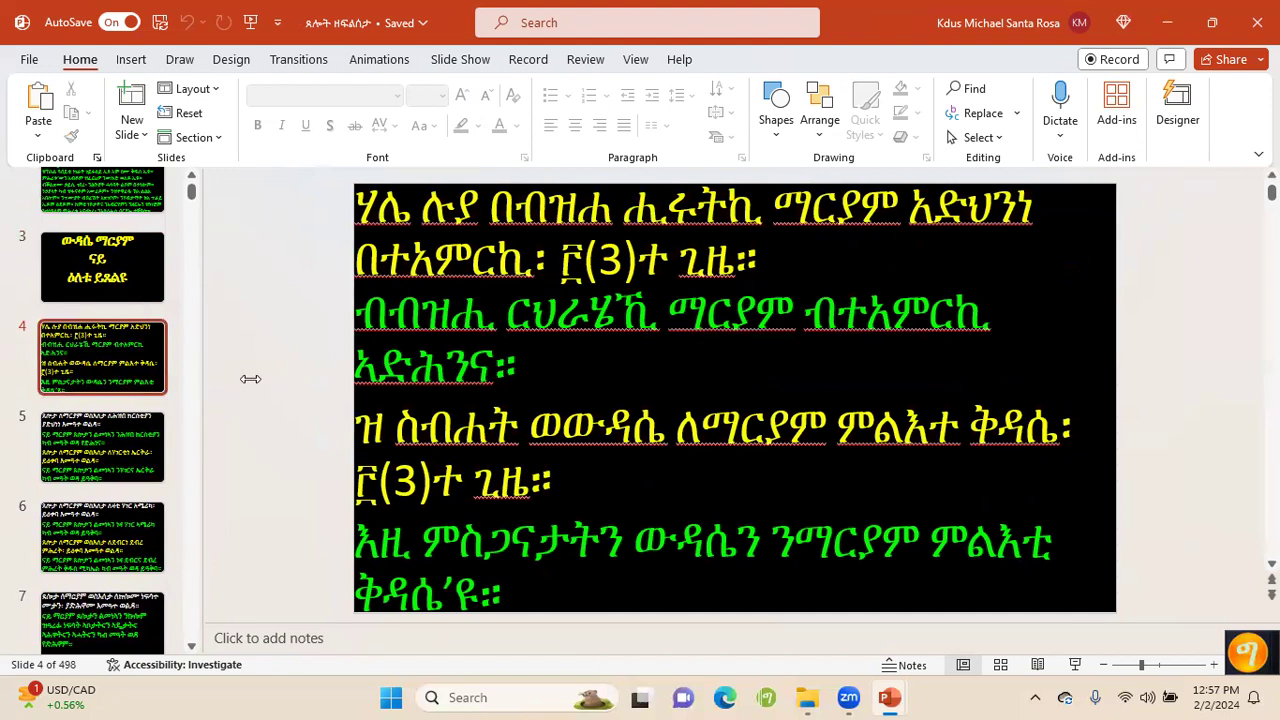
pyautogui.scroll(-6, 75, 401)
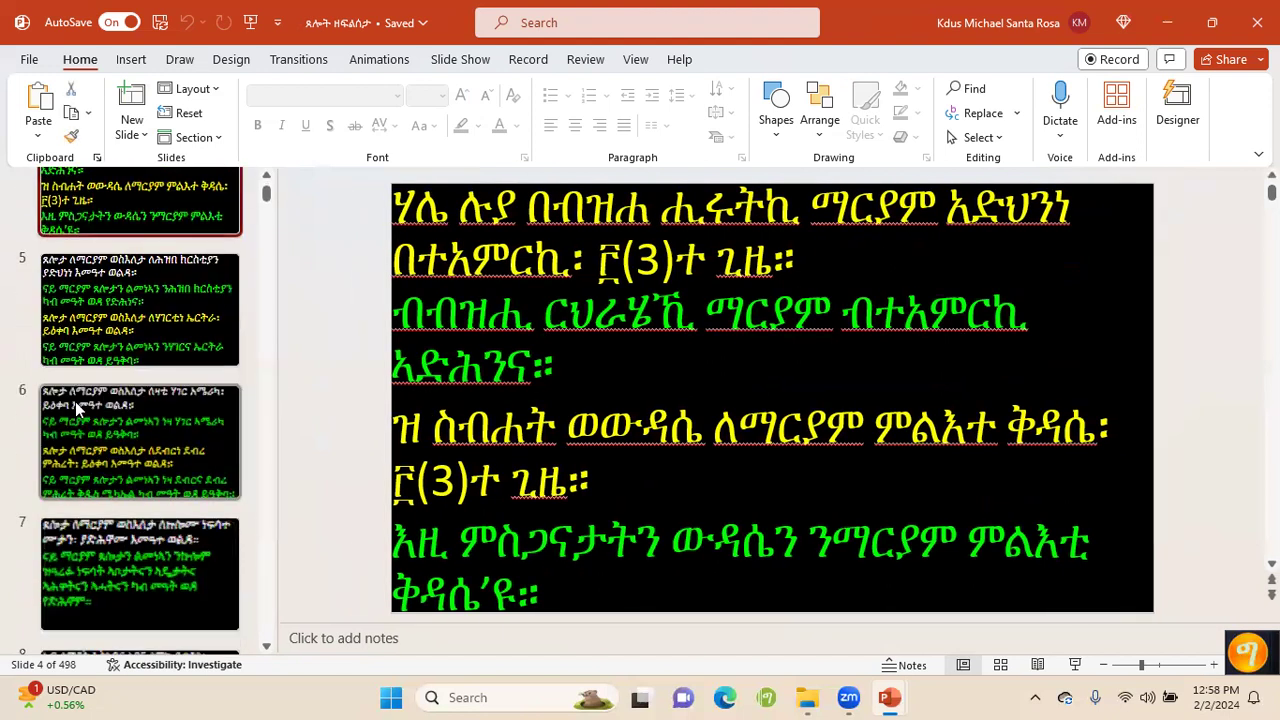
# Glance over the thumbnails, close the ጸሎት ዘፍልሰታ presentation and delete its file from the ጸሎት folder
pyautogui.scroll(-2, 75, 401)
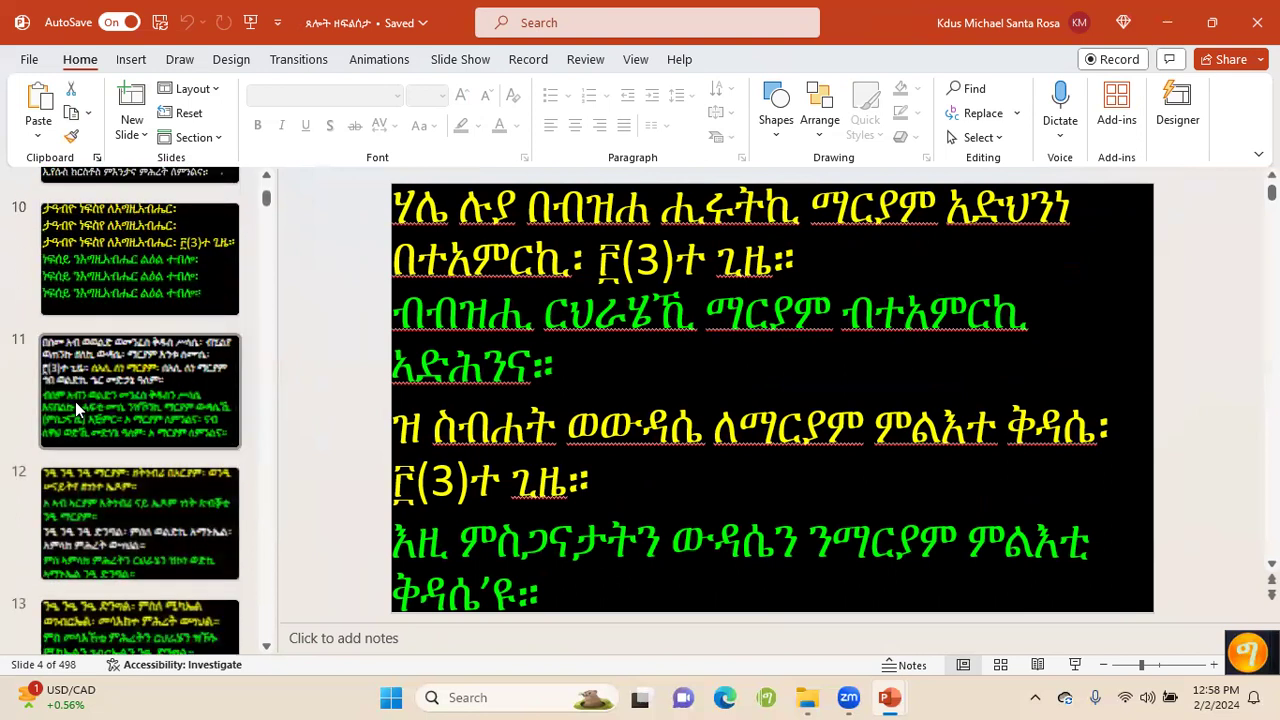
pyautogui.scroll(10, 75, 401)
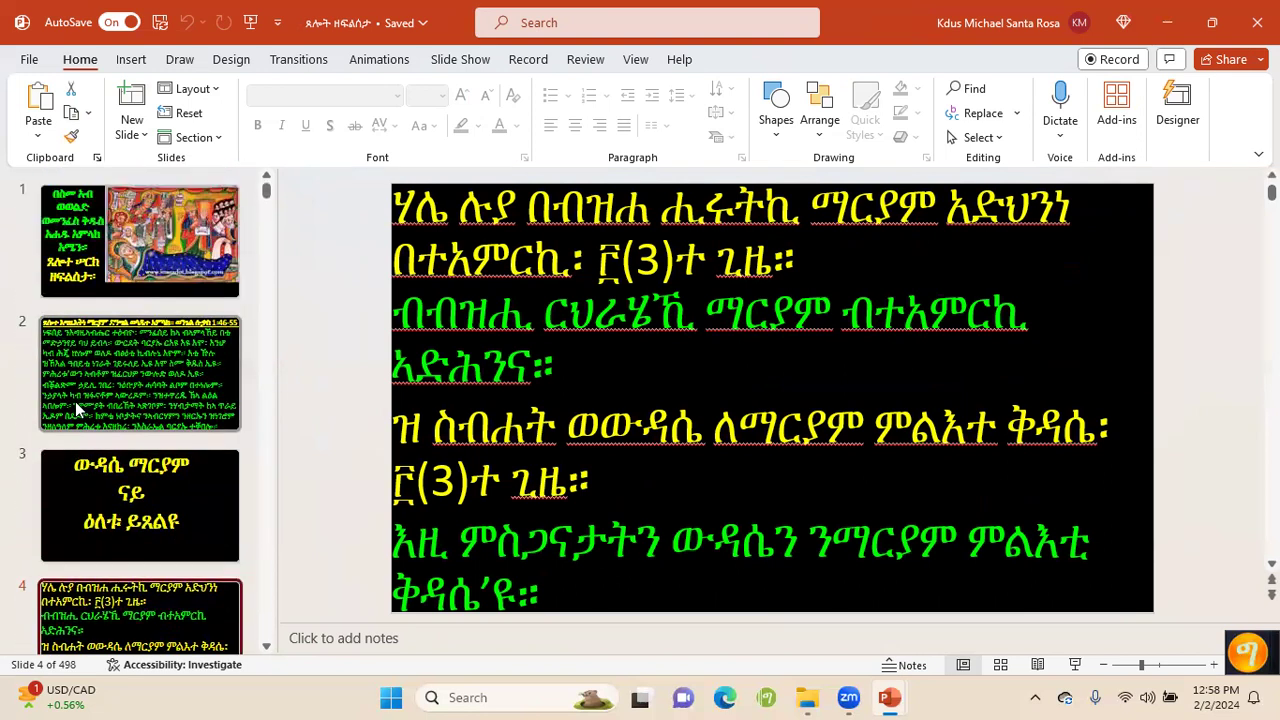
pyautogui.click(1257, 22)
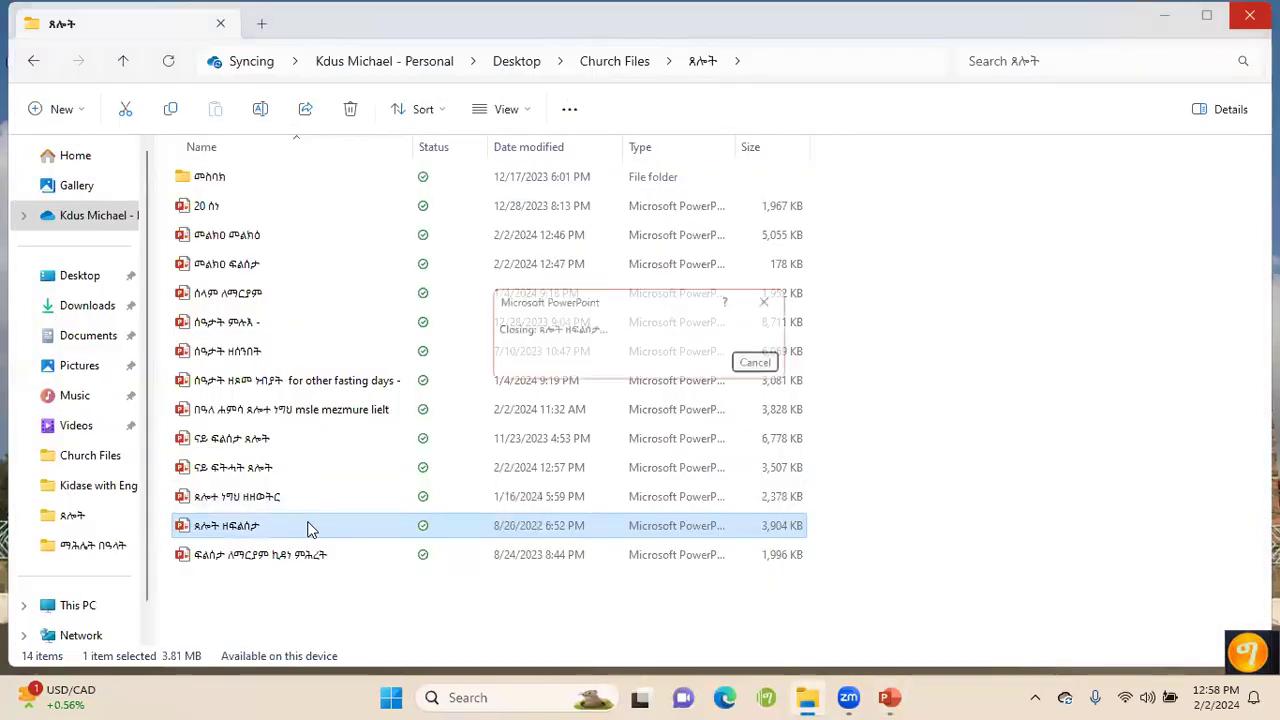
pyautogui.press('Delete')
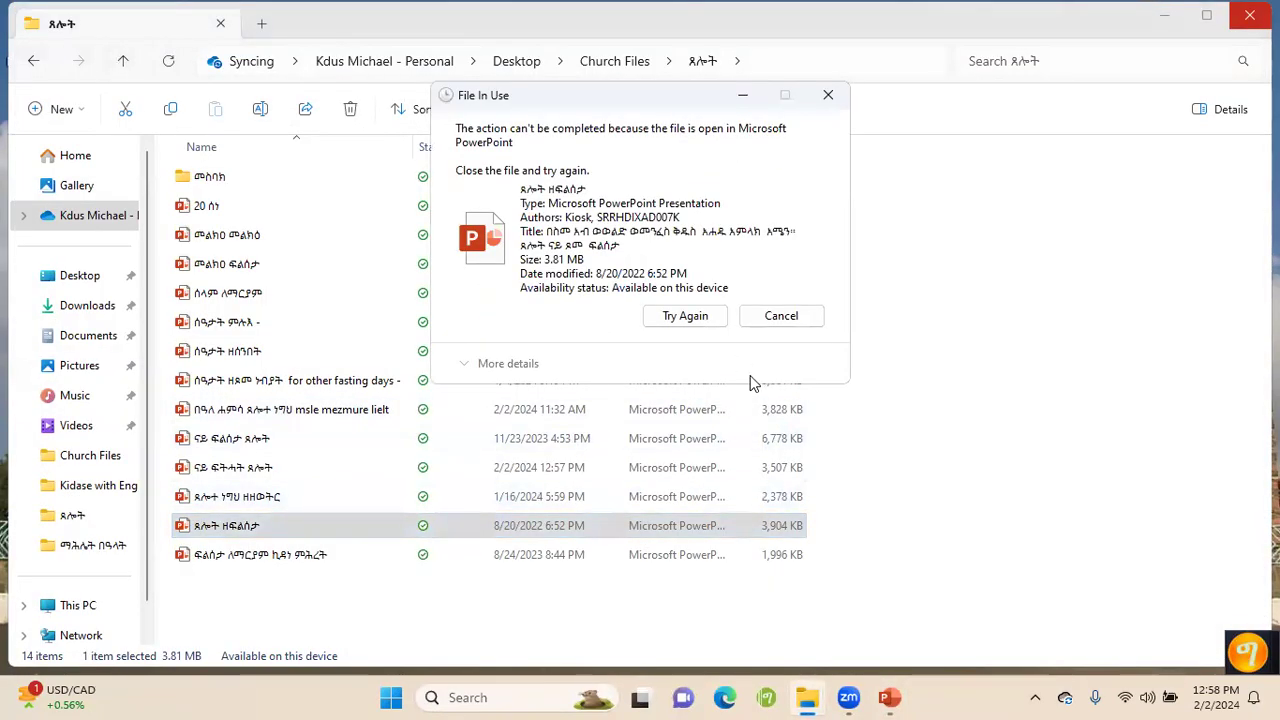
pyautogui.click(685, 316)
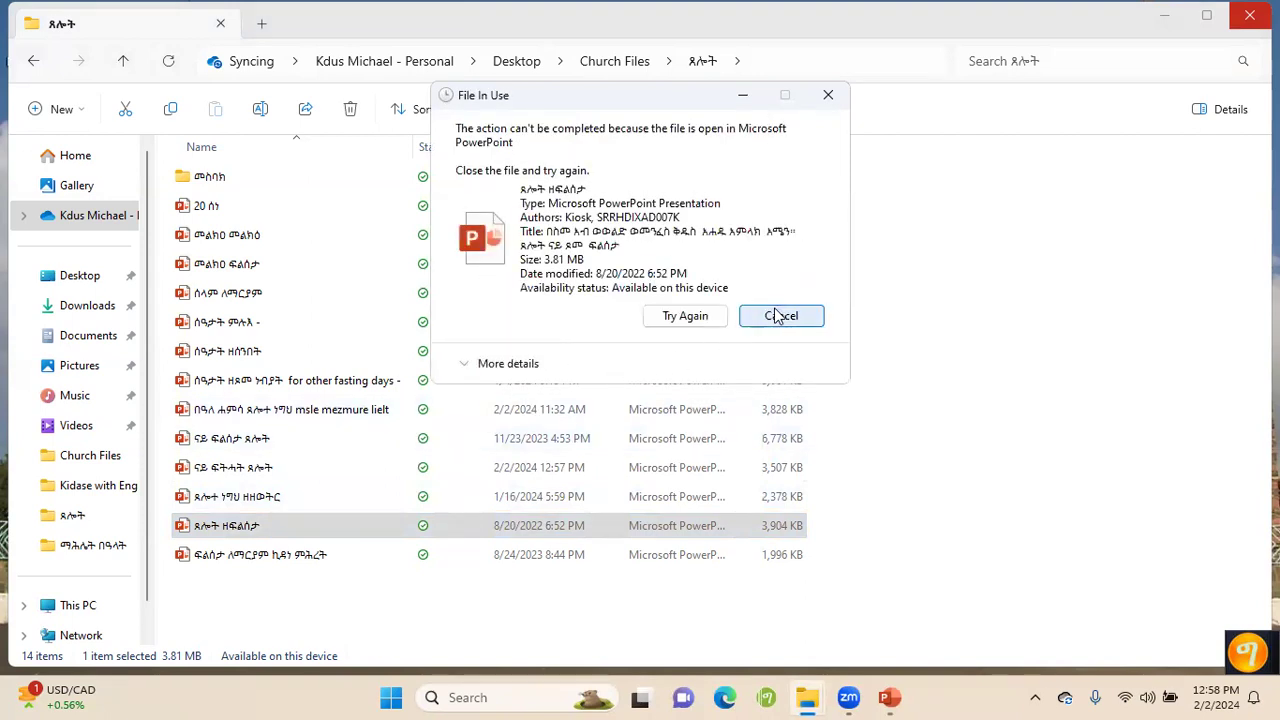
pyautogui.click(779, 316)
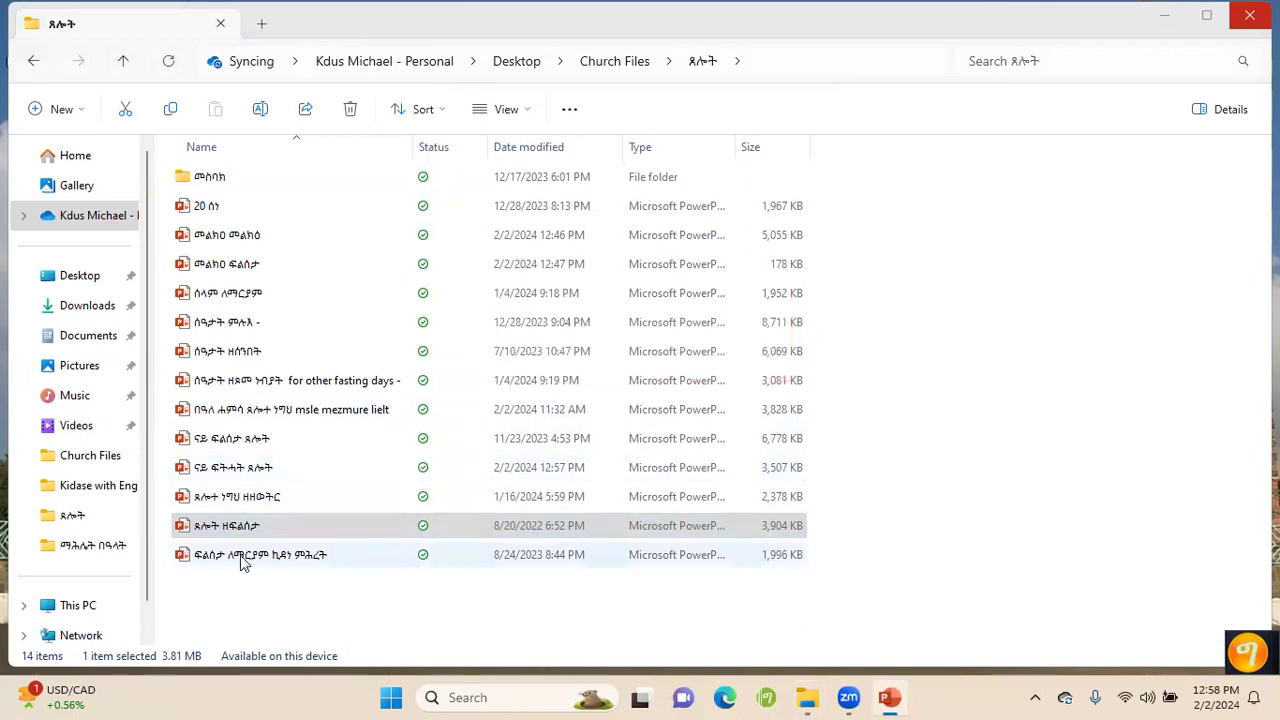
pyautogui.click(247, 530)
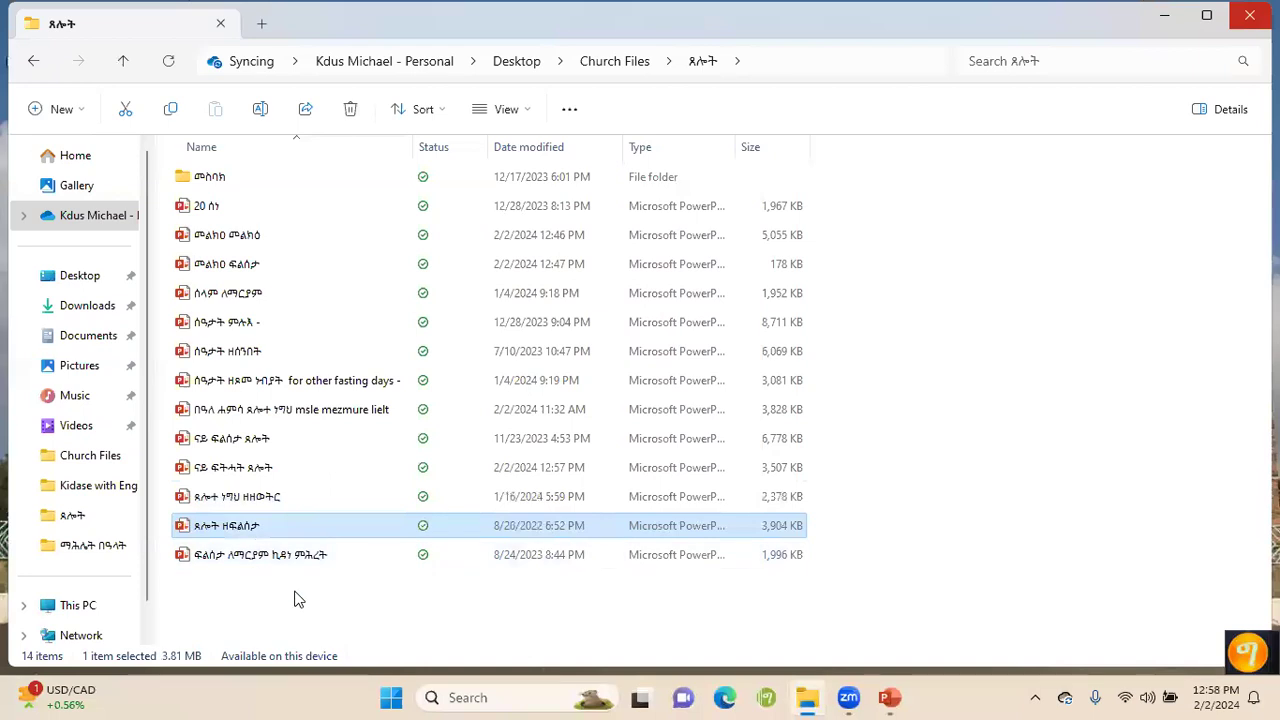
pyautogui.press('Delete')
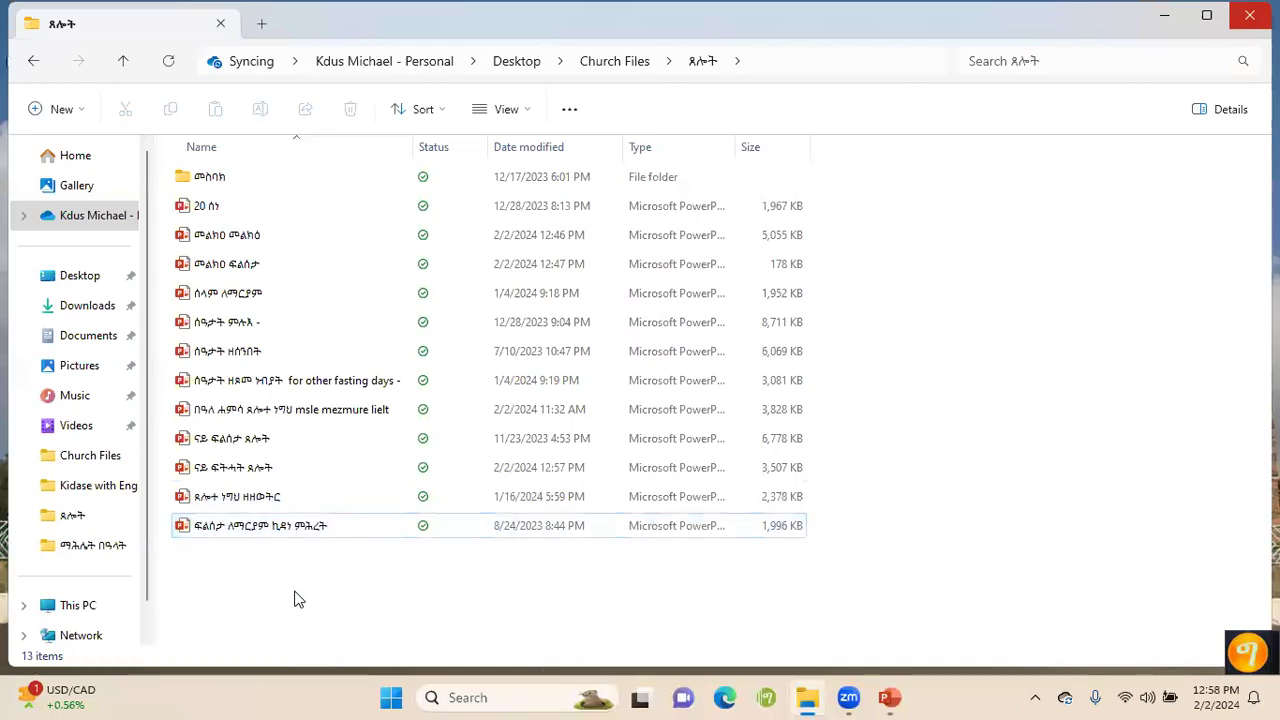
# Open the ፍልሰታ ለማርያም ኪዳነ ምሕረት presentation and display slide 2 and the ተፈሥሒ ዘዘወትር ሶኒ-ቀዳም slide, number 21
pyautogui.click(279, 530)
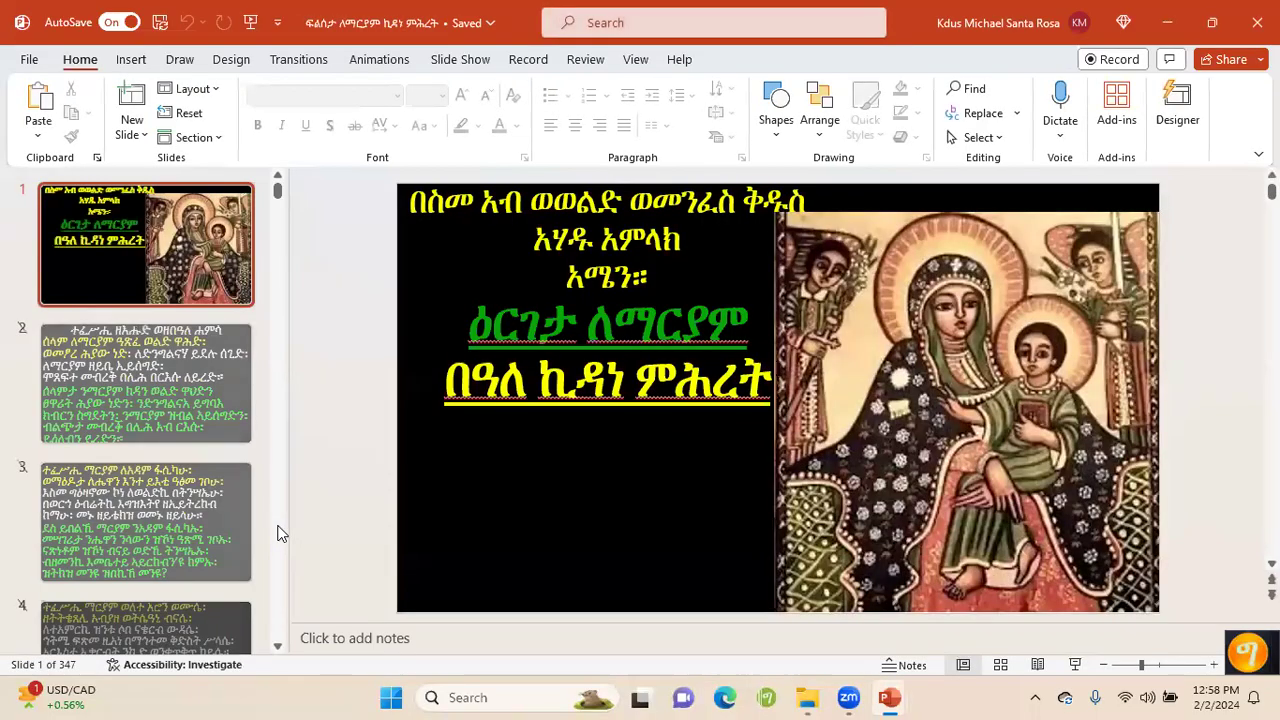
pyautogui.click(125, 362)
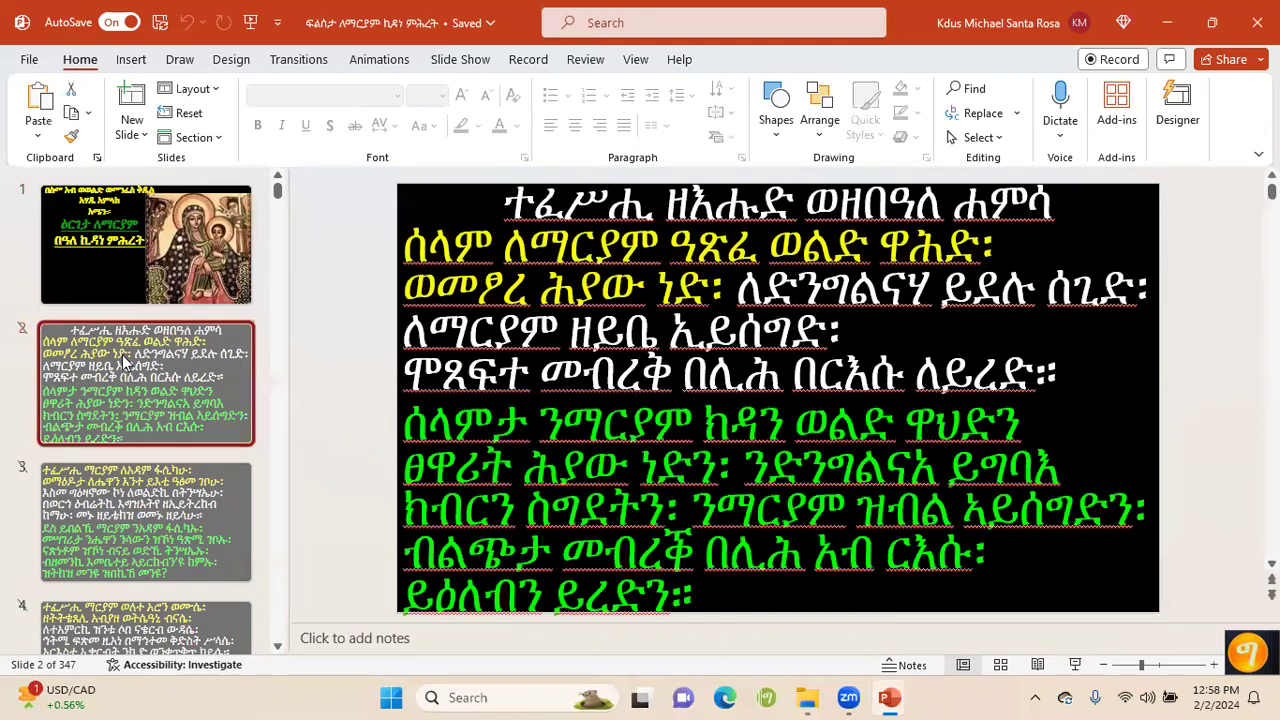
pyautogui.scroll(-6, 125, 362)
pyautogui.scroll(-11, 122, 358)
pyautogui.scroll(-3, 125, 380)
pyautogui.scroll(3, 130, 430)
pyautogui.click(143, 510)
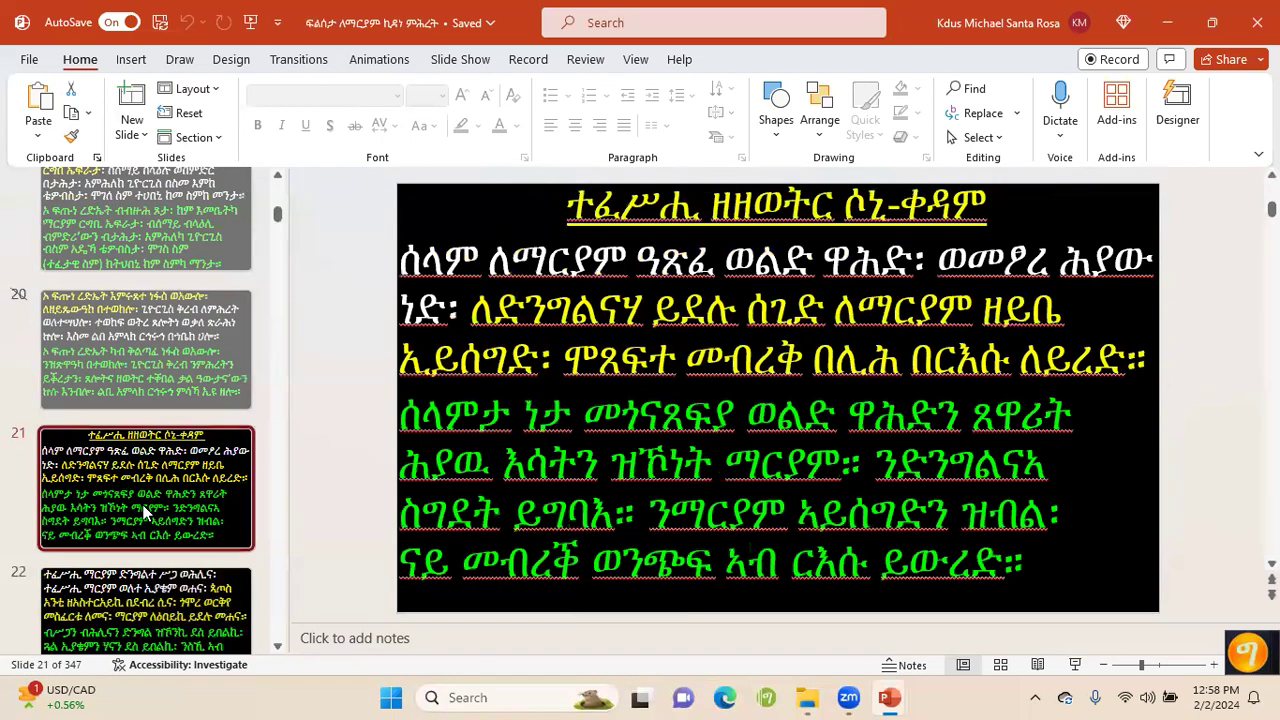
# Look over the slides following slide 21, and close both the presentation and the ጸሎት folder window
pyautogui.scroll(-17, 144, 511)
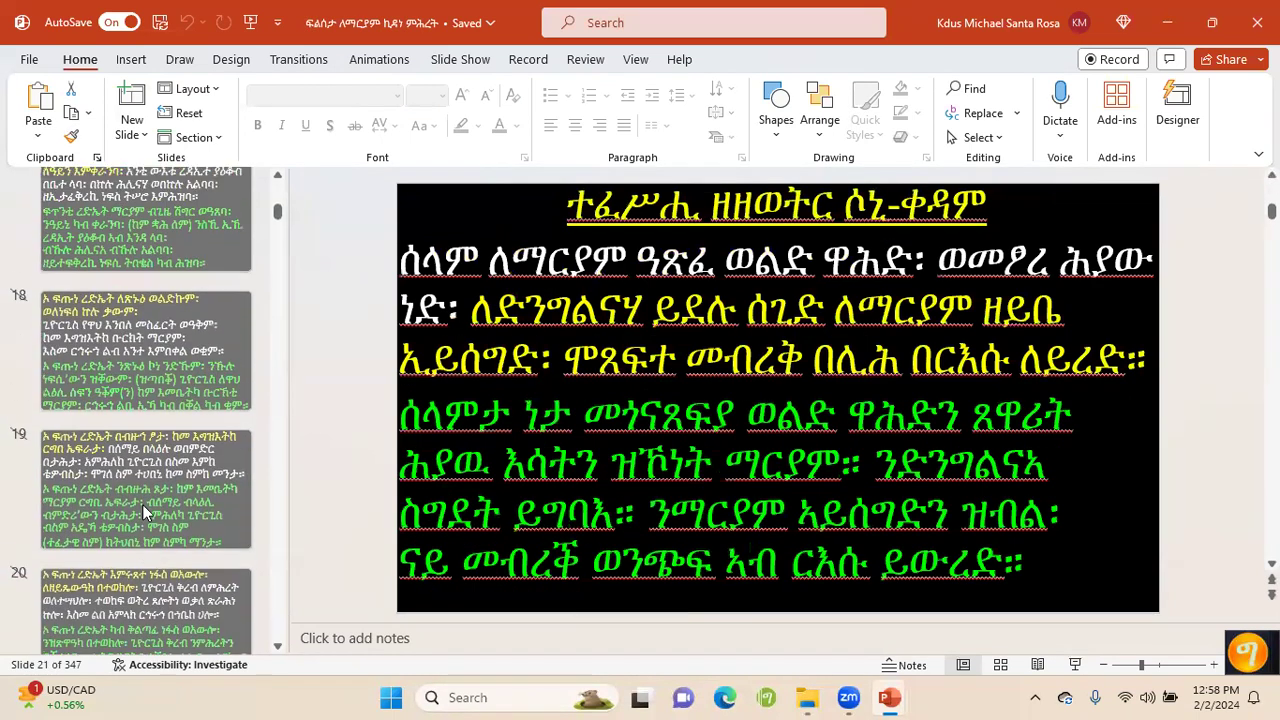
pyautogui.scroll(-15, 143, 510)
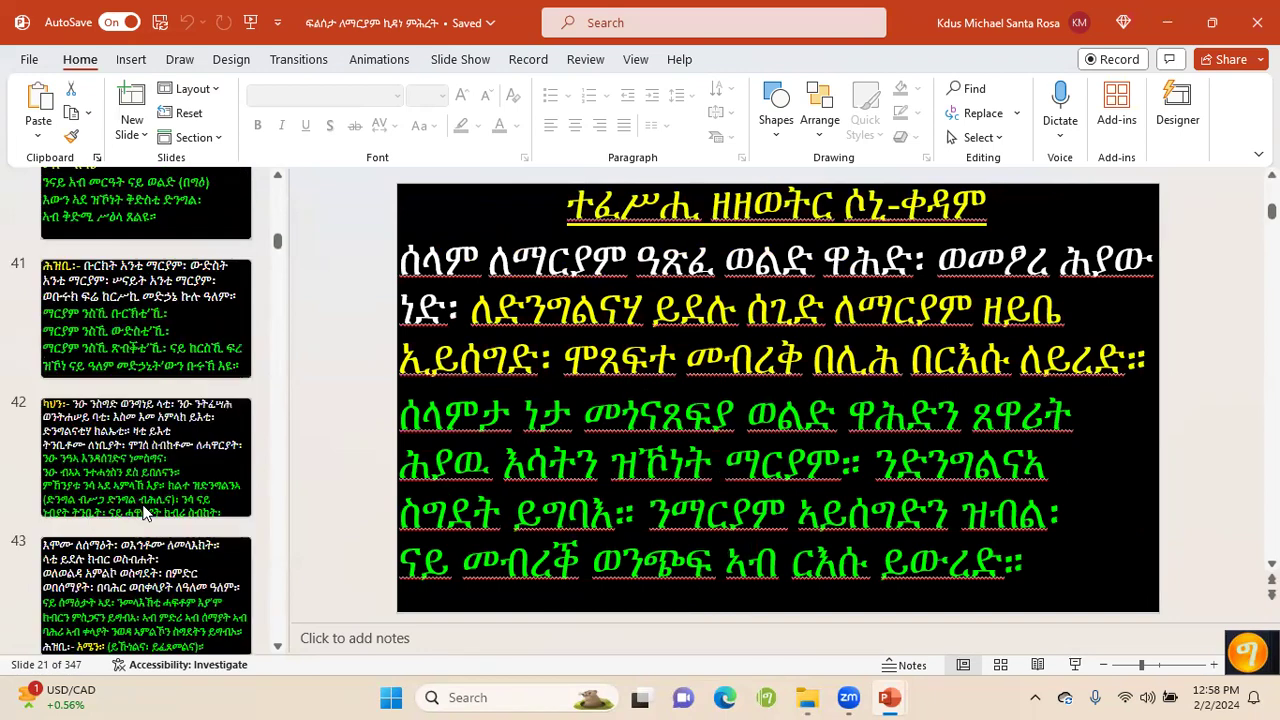
pyautogui.scroll(-12, 143, 512)
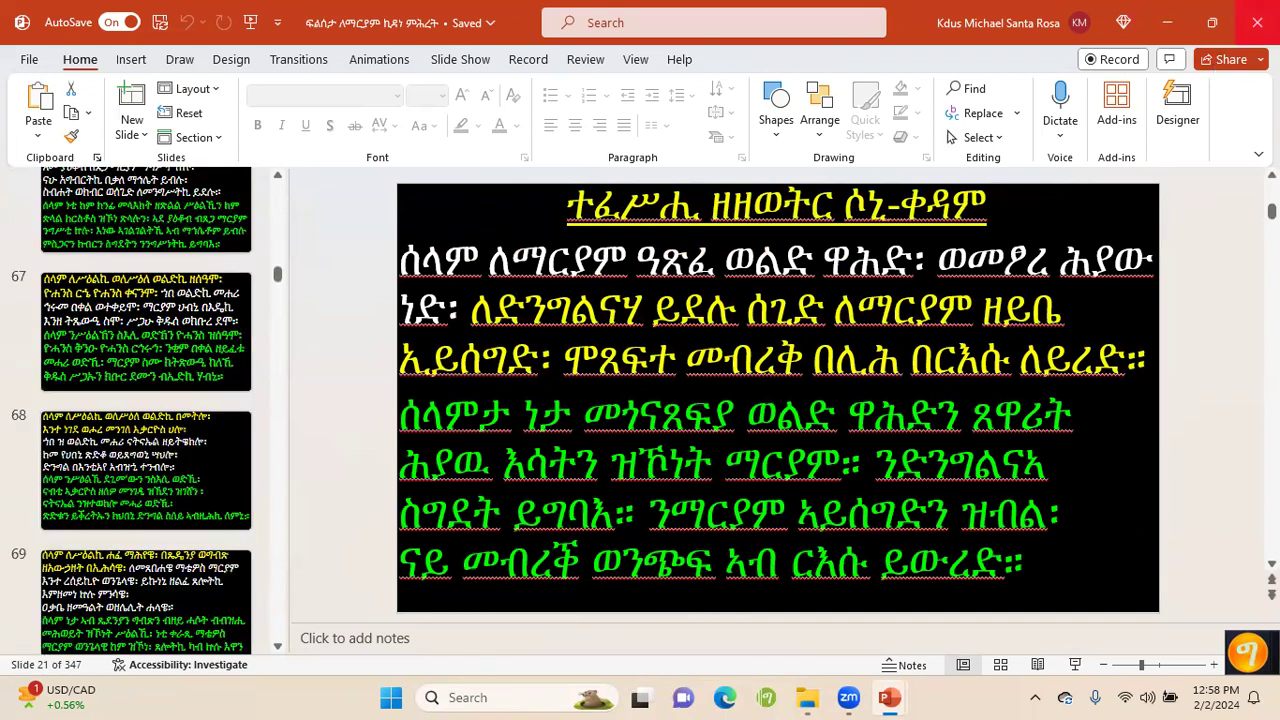
pyautogui.click(1258, 22)
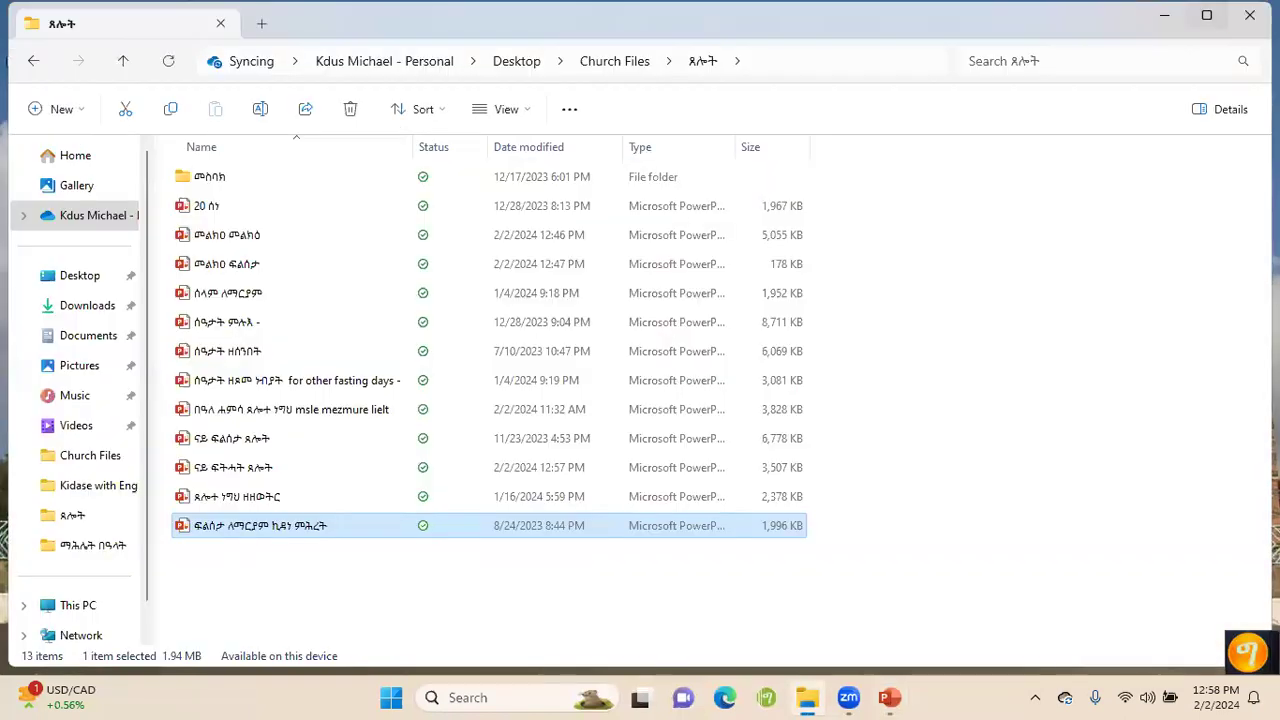
pyautogui.click(1250, 14)
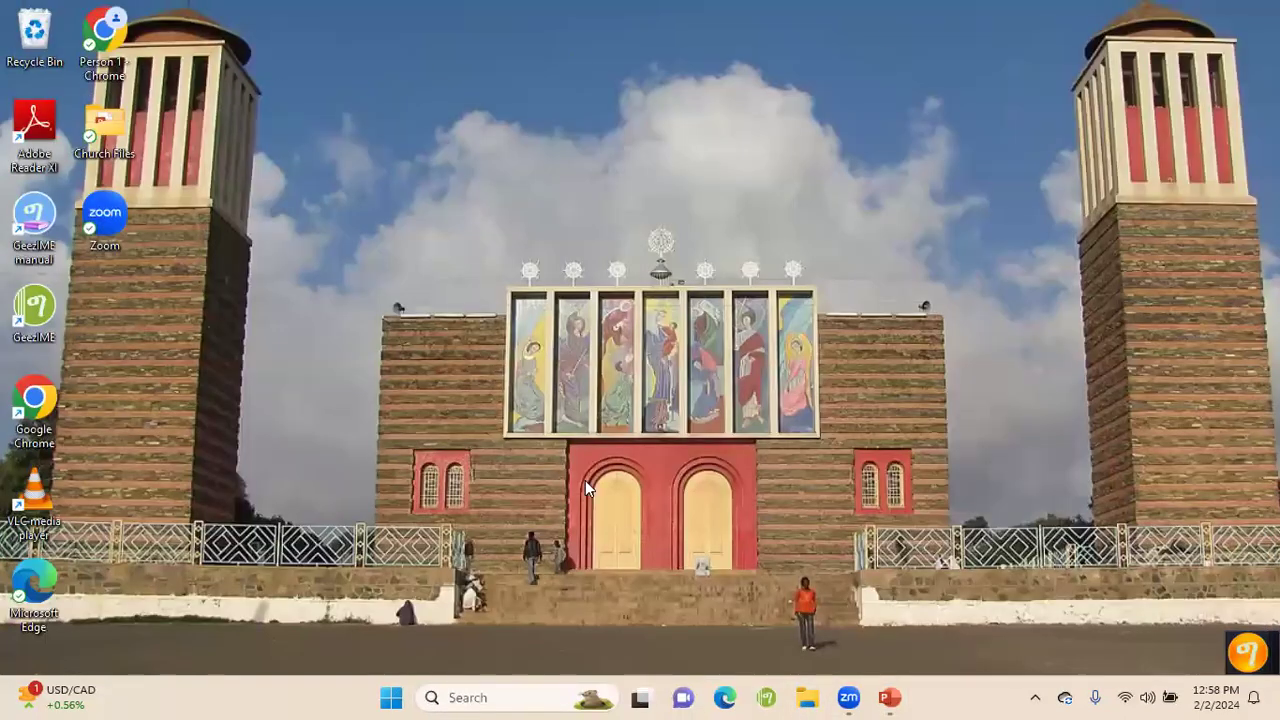
# Switch to the already open መዝሙር presentation and show its first slides
pyautogui.moveTo(889, 697)
pyautogui.click(890, 624)
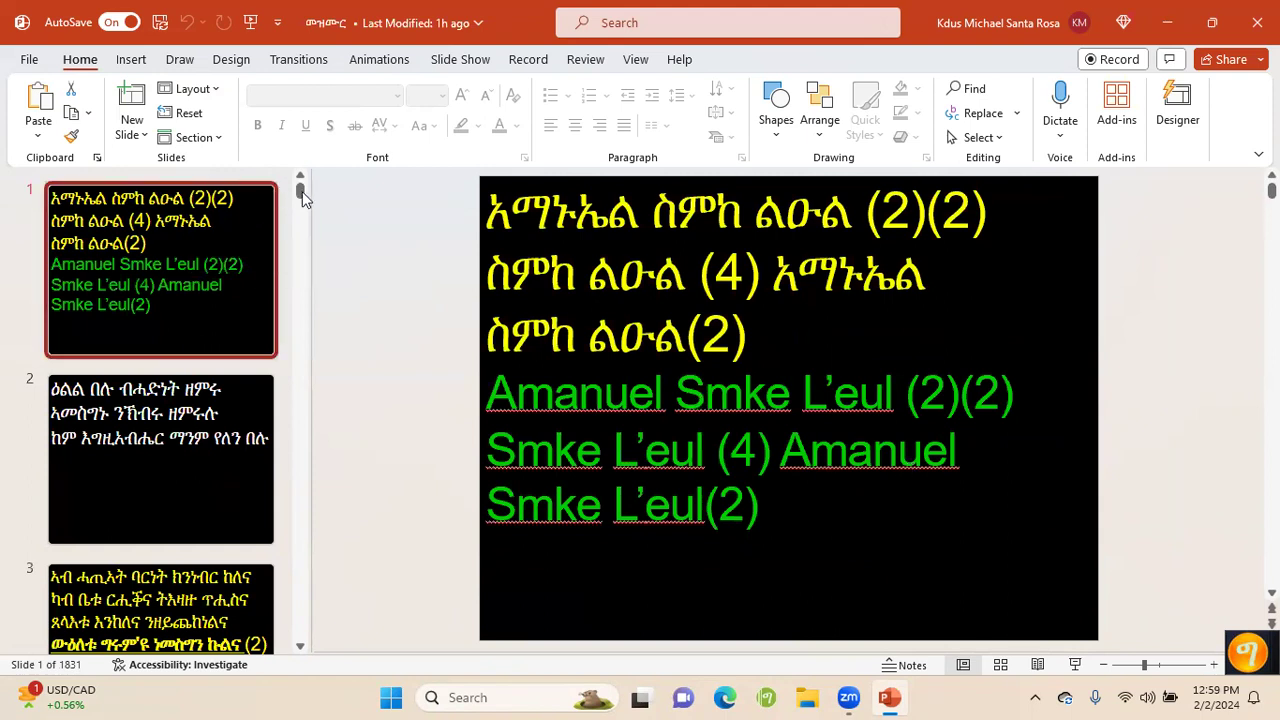
pyautogui.moveTo(302, 196); pyautogui.dragTo(330, 148)
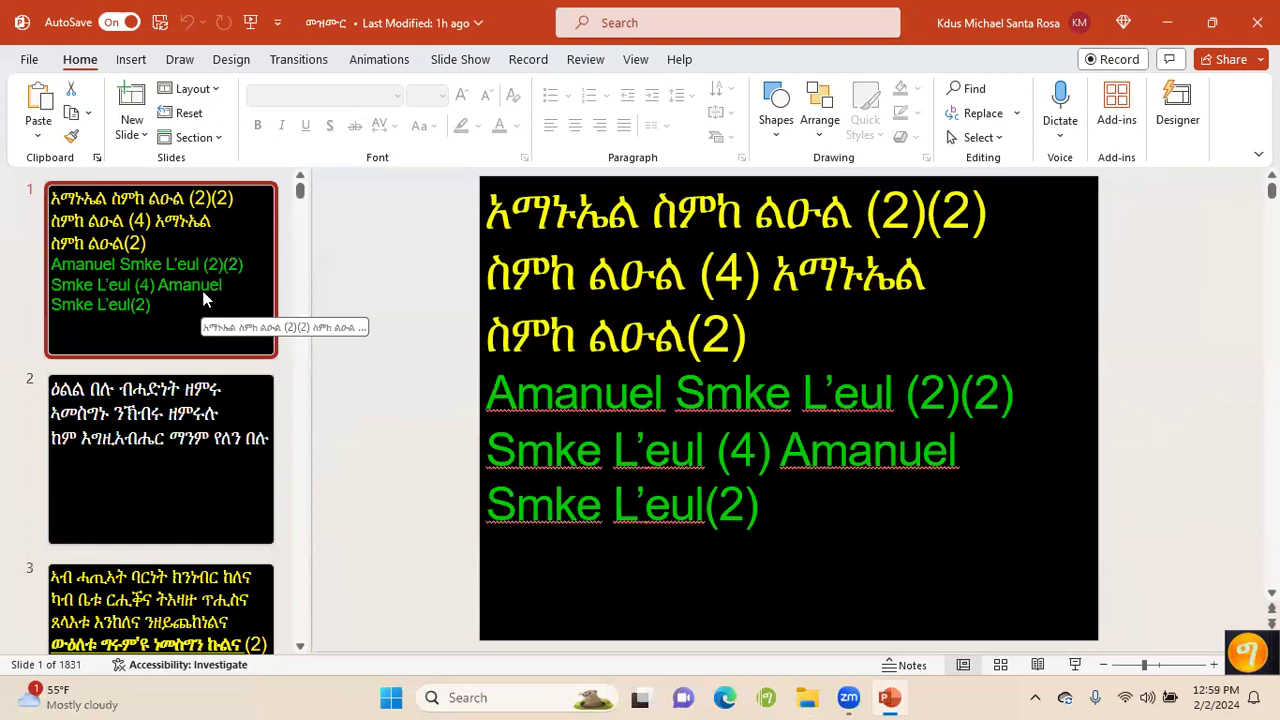
# Open the Find dialog for the መዝሙር presentation and close the GeezIME keyboard program
pyautogui.click(968, 88)
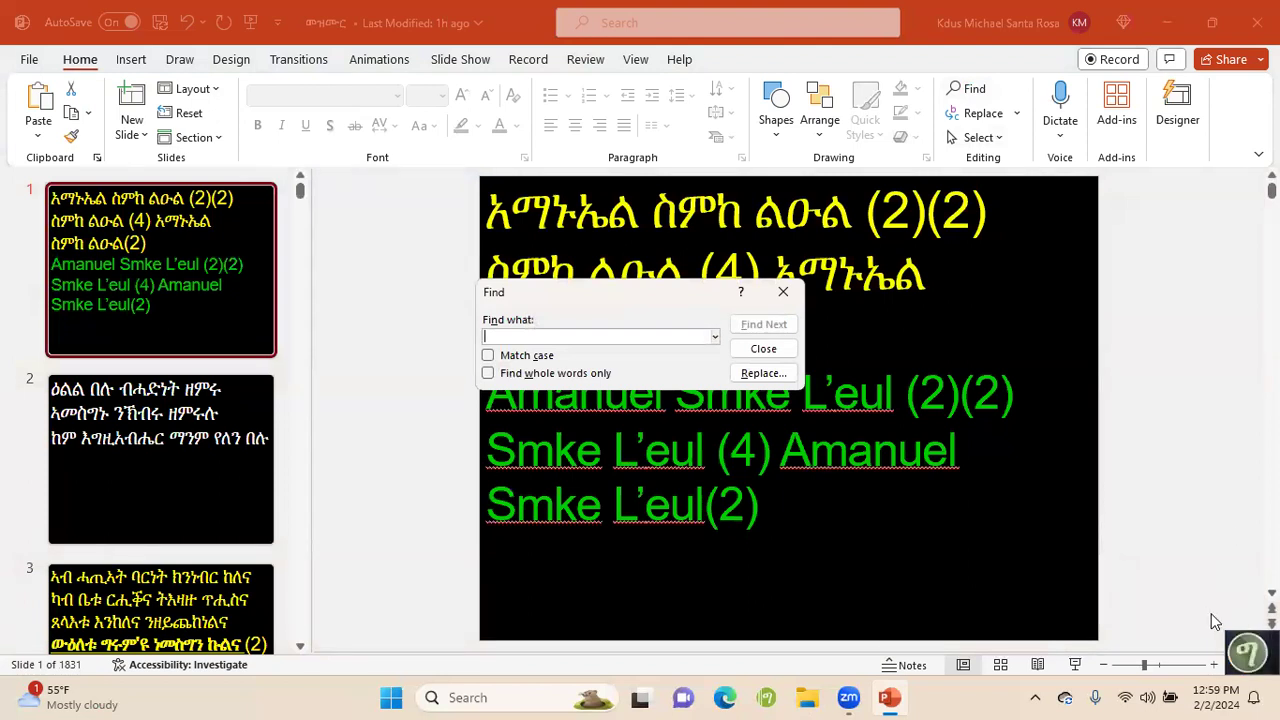
pyautogui.click(1247, 653)
pyautogui.rightClick(1246, 645)
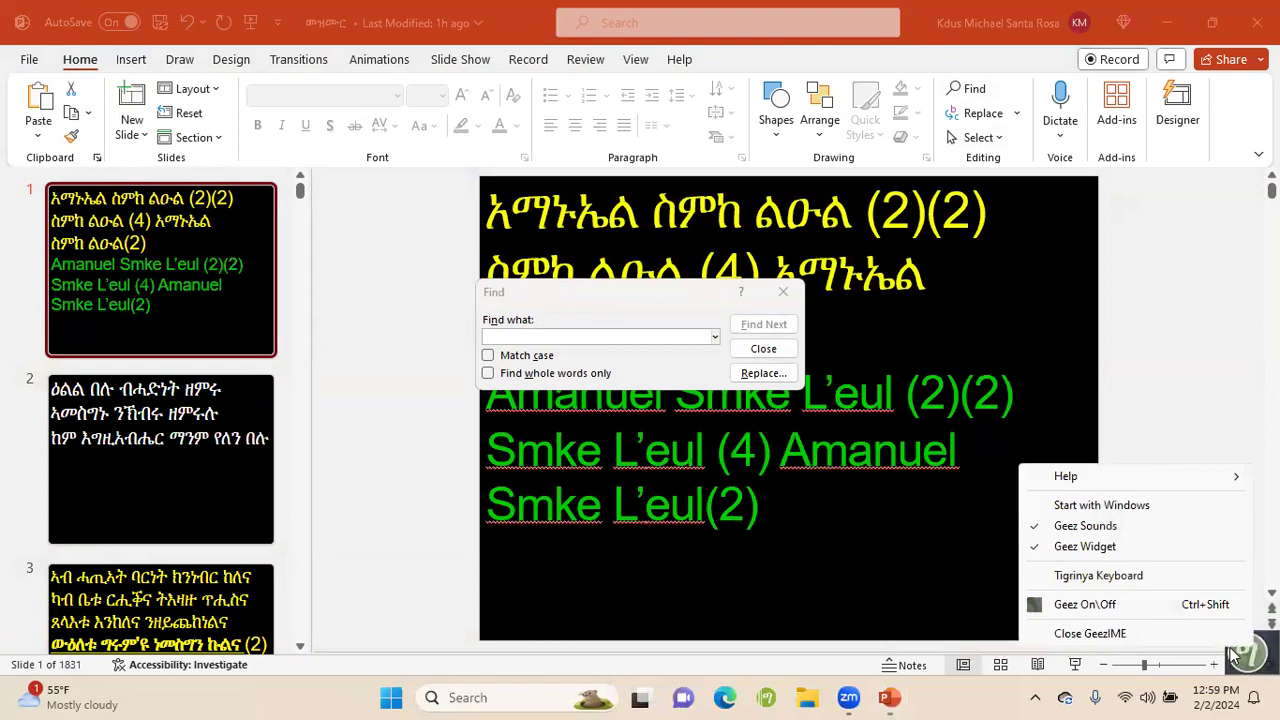
pyautogui.click(1132, 636)
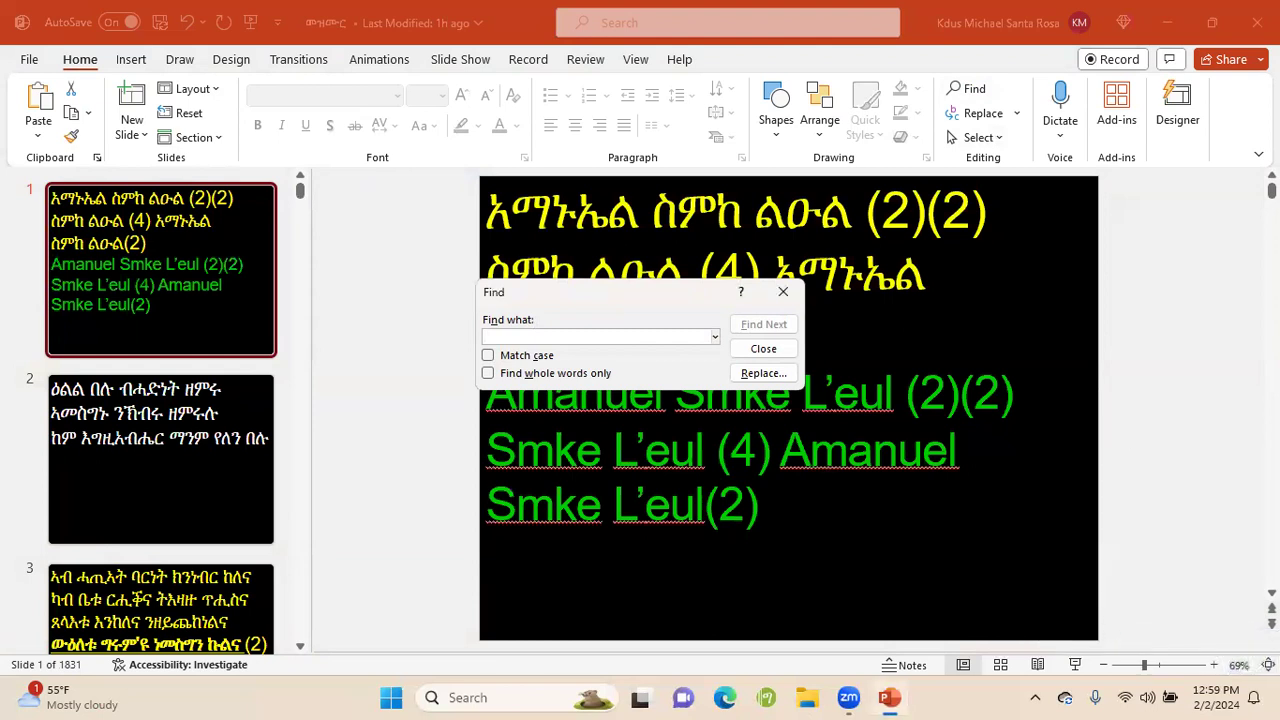